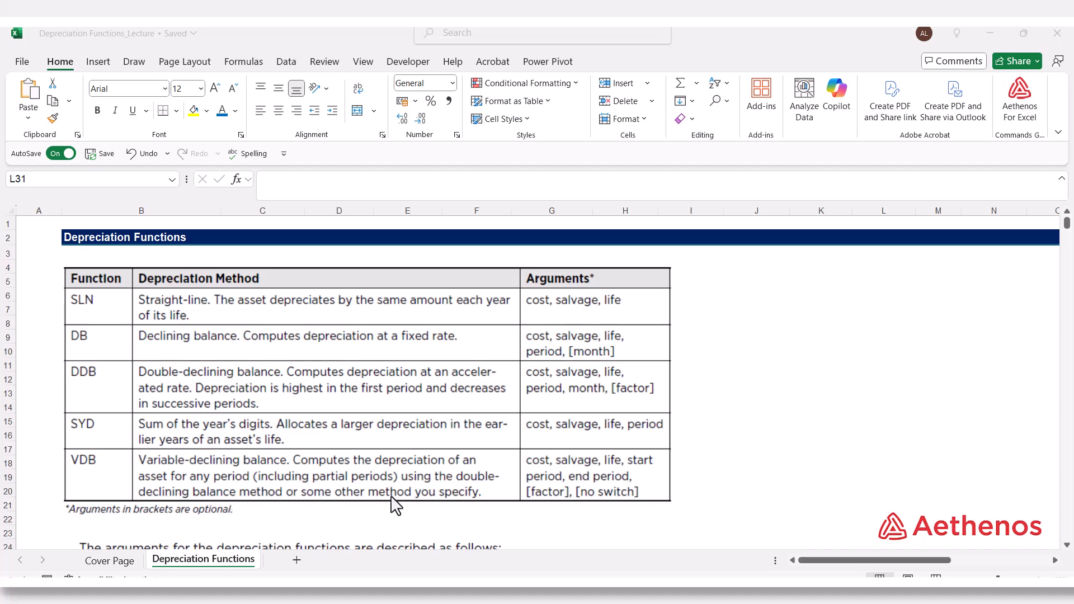
Step: Review the depreciation functions table, the argument descriptions, and the office furniture's original cost, life and salvage value
scroll(391, 493, down, 6)
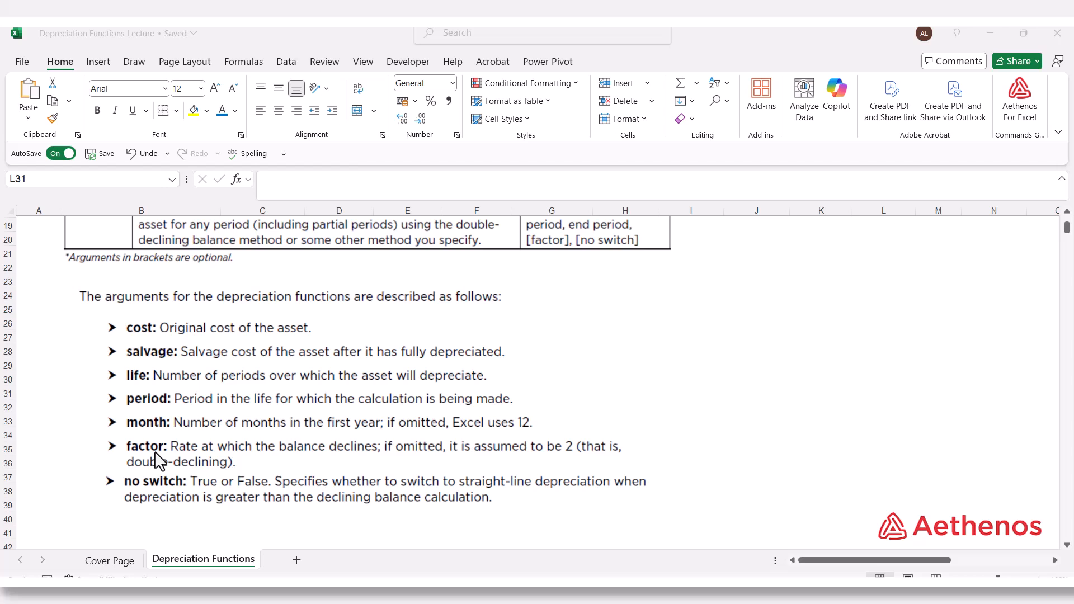
scroll(160, 462, down, 1)
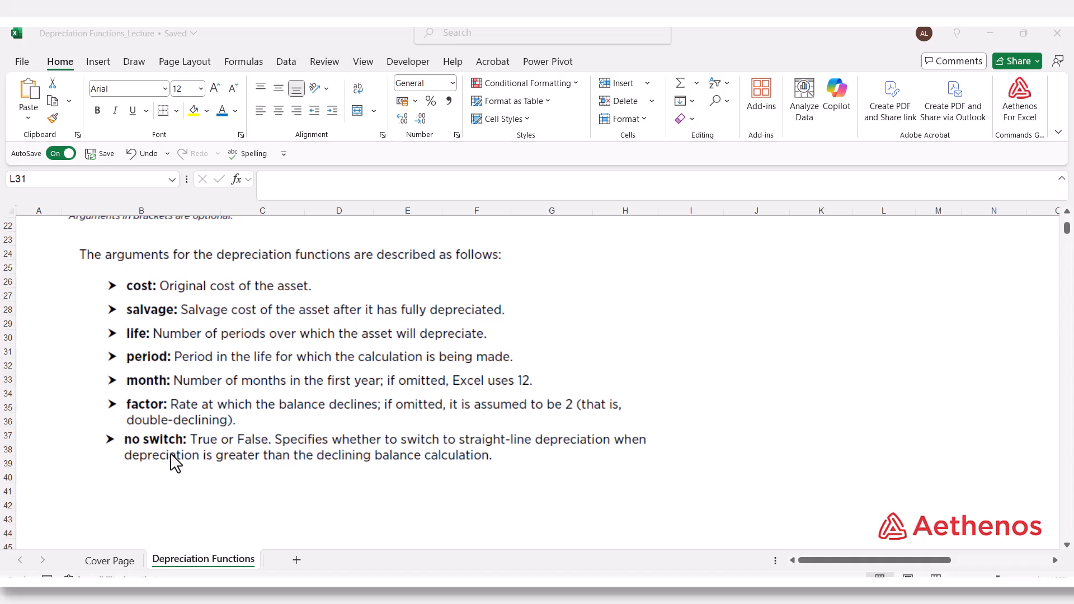
scroll(174, 462, up, 7)
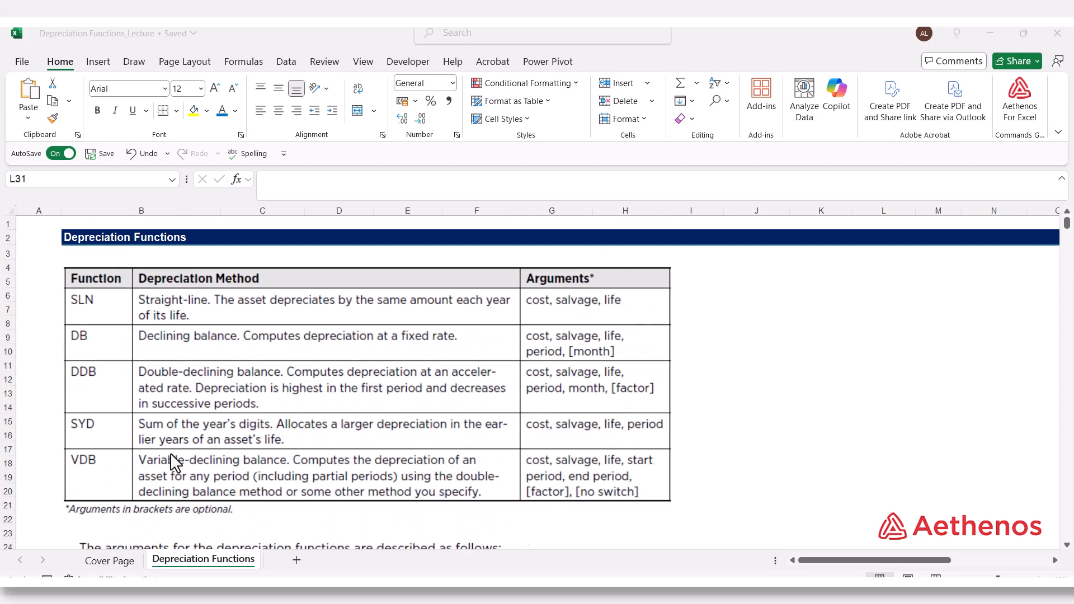
scroll(173, 462, down, 5)
scroll(176, 462, down, 2)
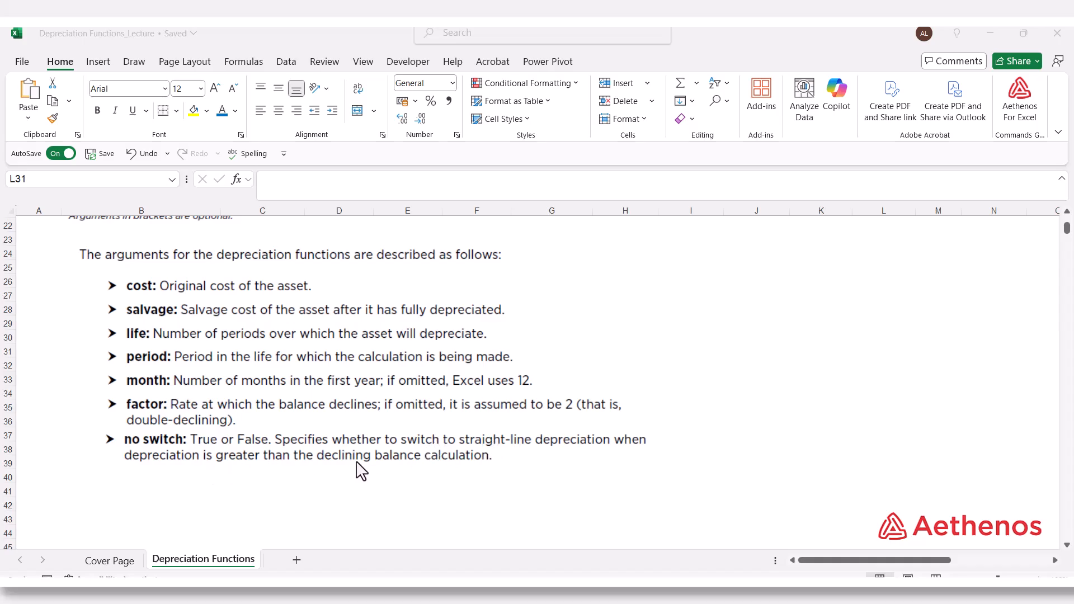
scroll(361, 472, down, 7)
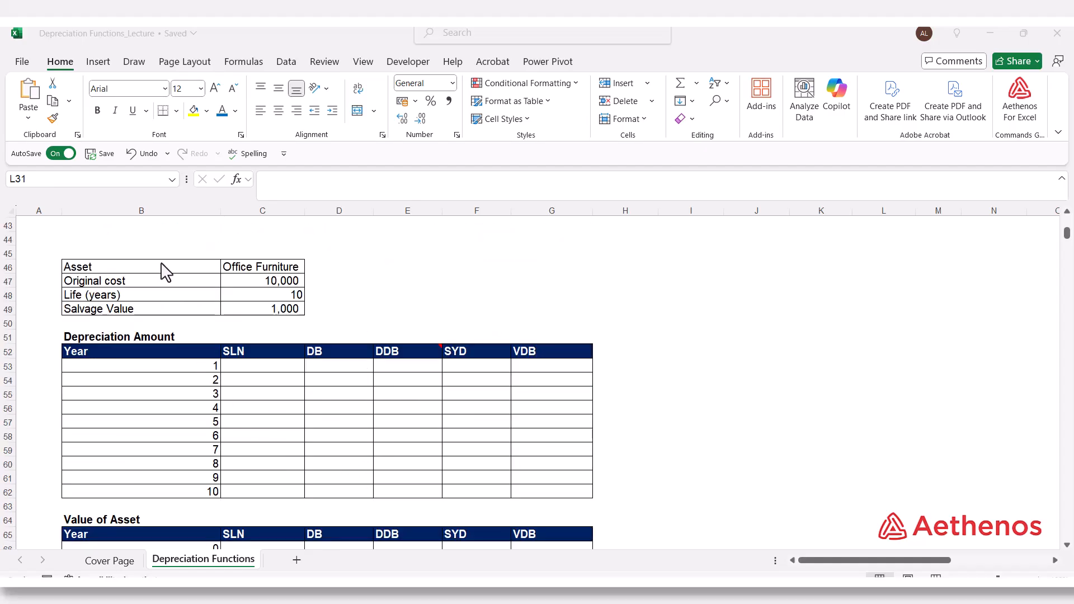
click(262, 278)
click(241, 284)
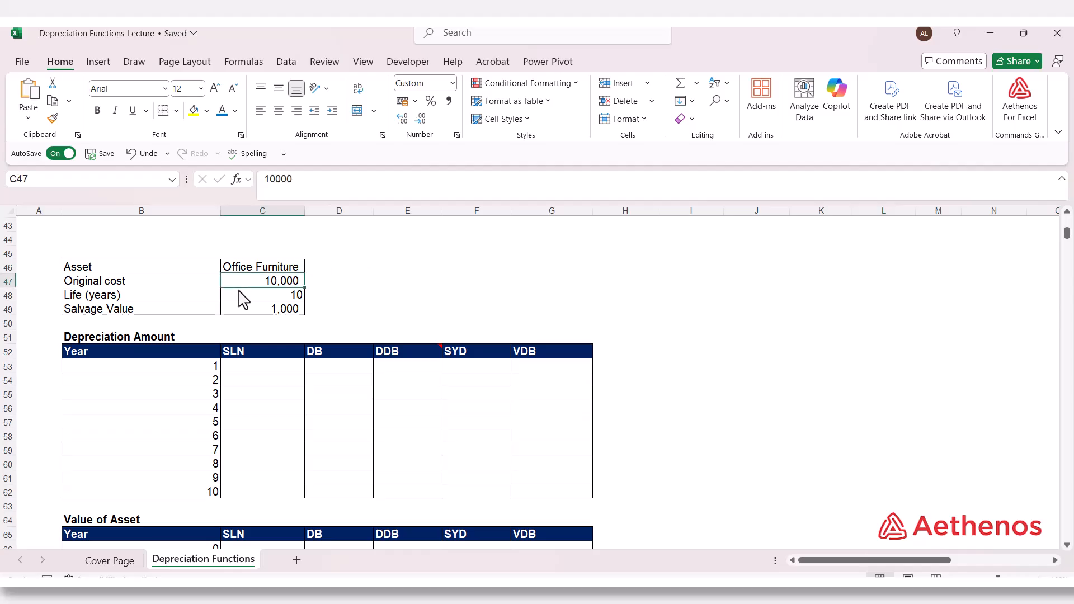
click(239, 292)
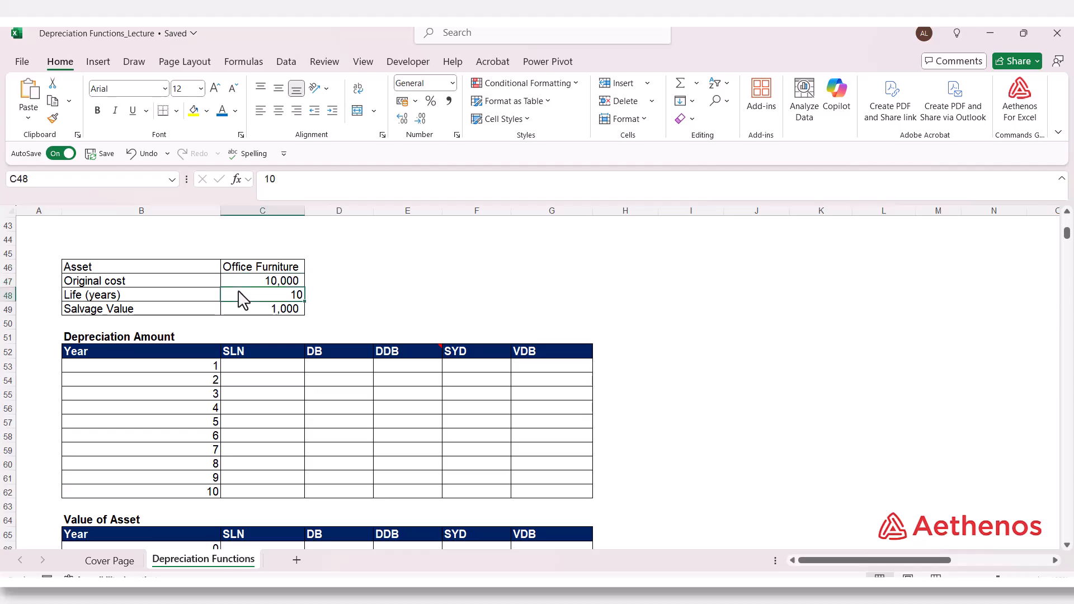
click(244, 313)
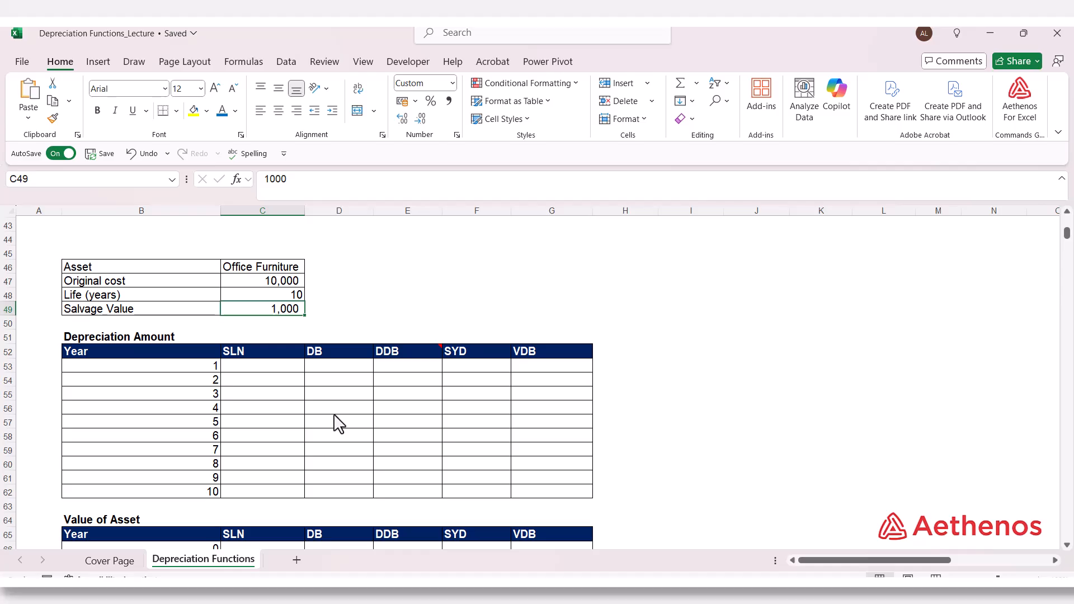
Step: Enter an SLN formula for year 1 in C53, using C47 as cost, C49 as salvage and C48 as life
click(284, 368)
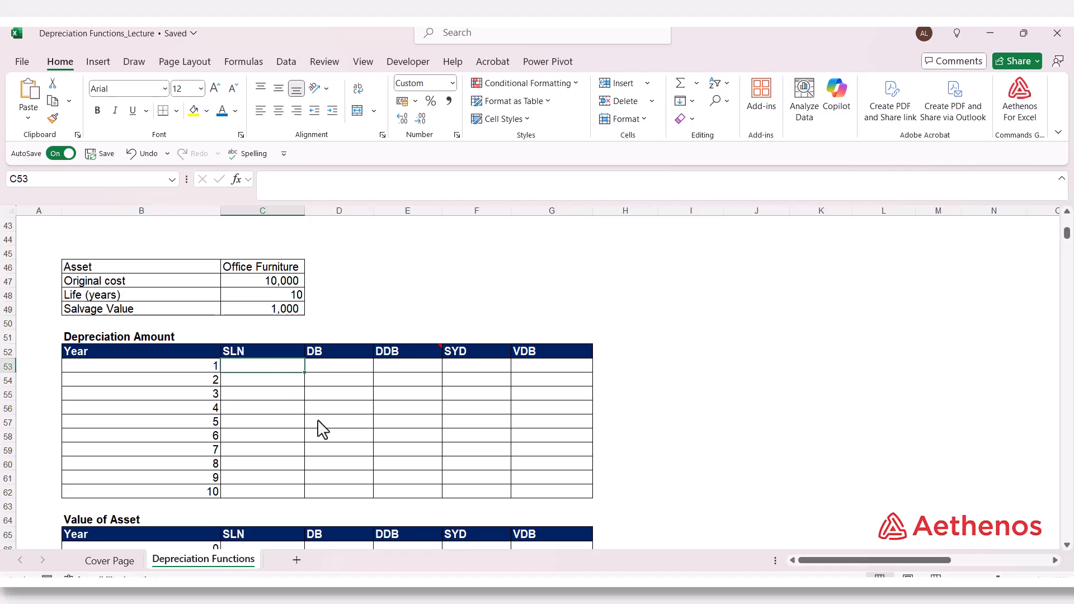
text(=)
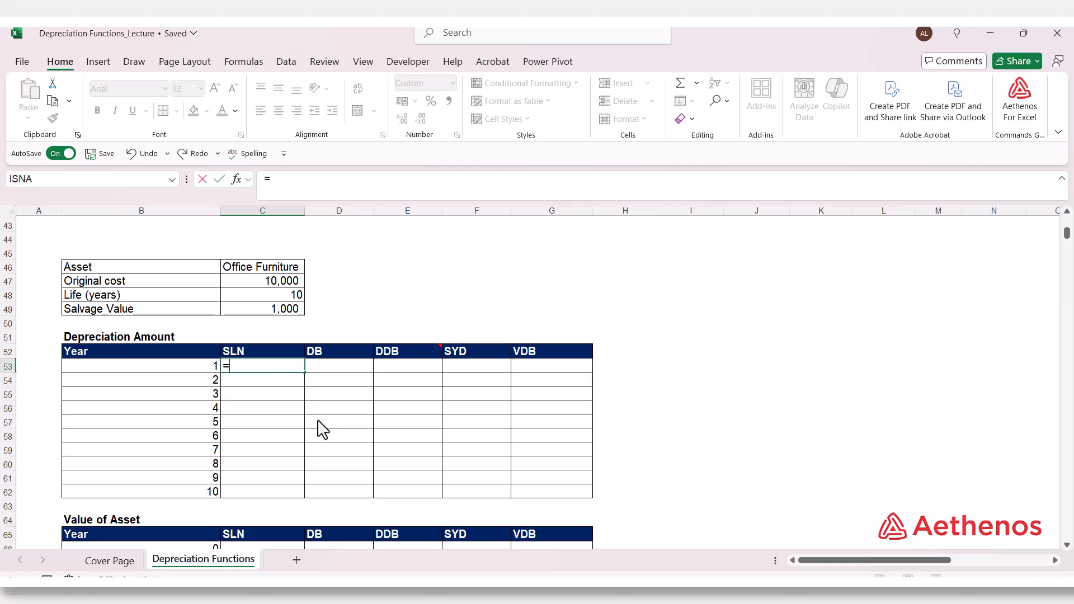
text(sl)
key(Tab)
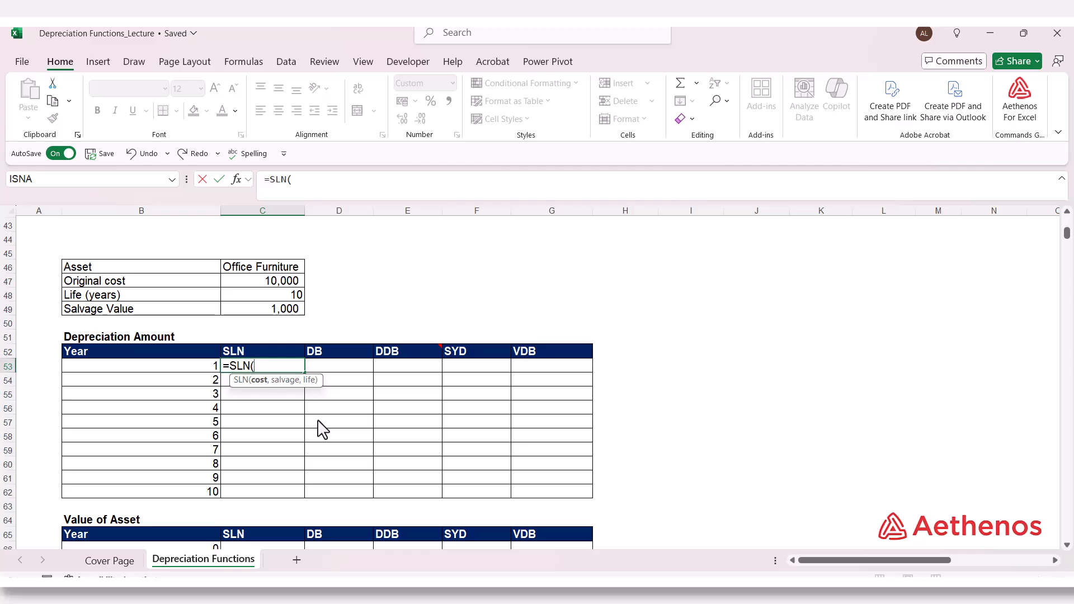
click(251, 286)
text(,)
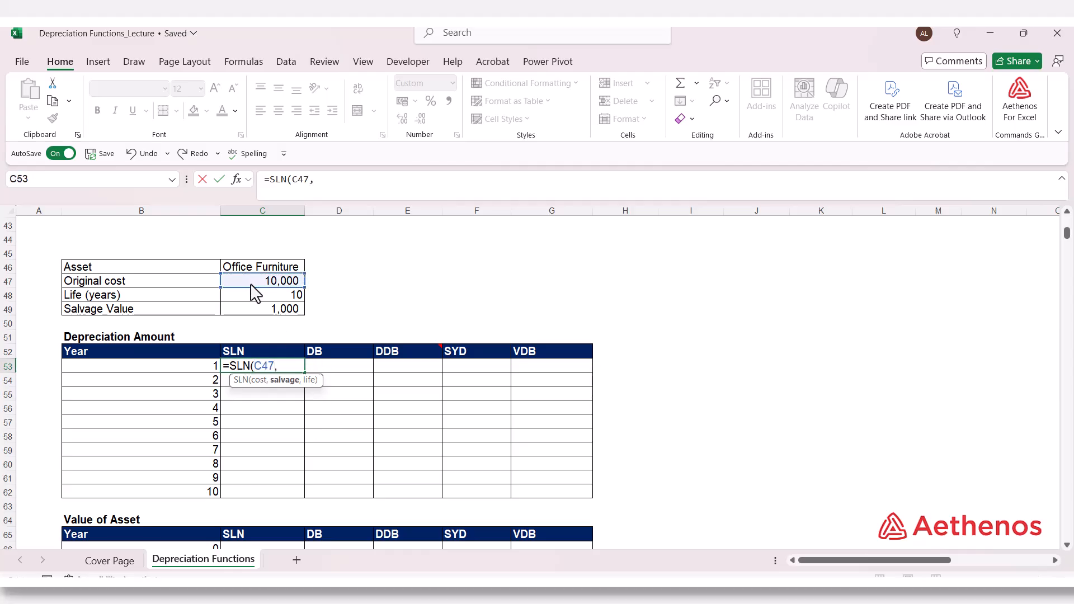
click(257, 313)
text(,)
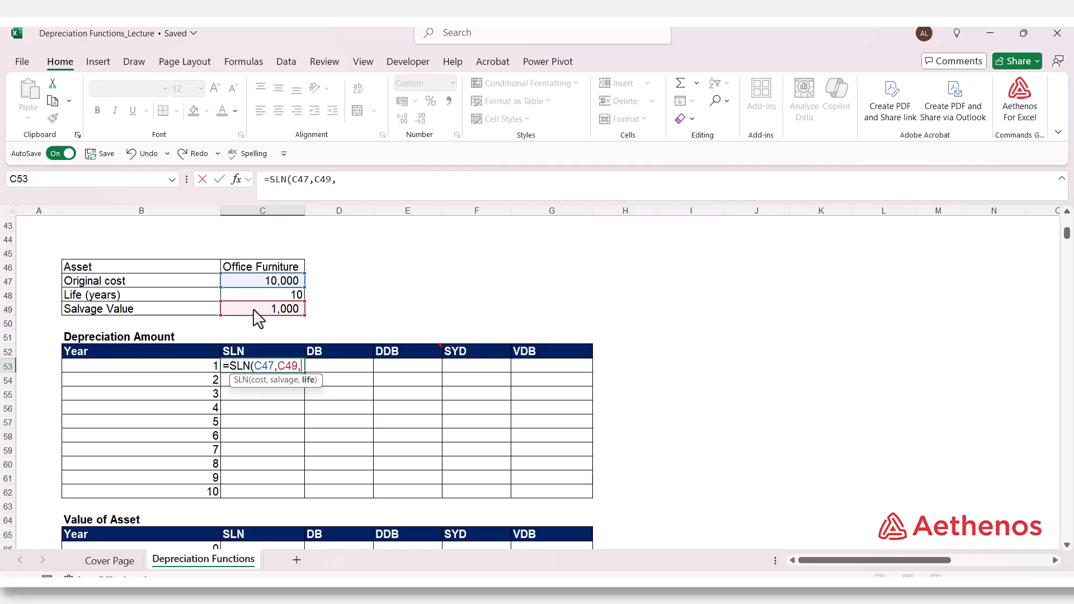
click(264, 298)
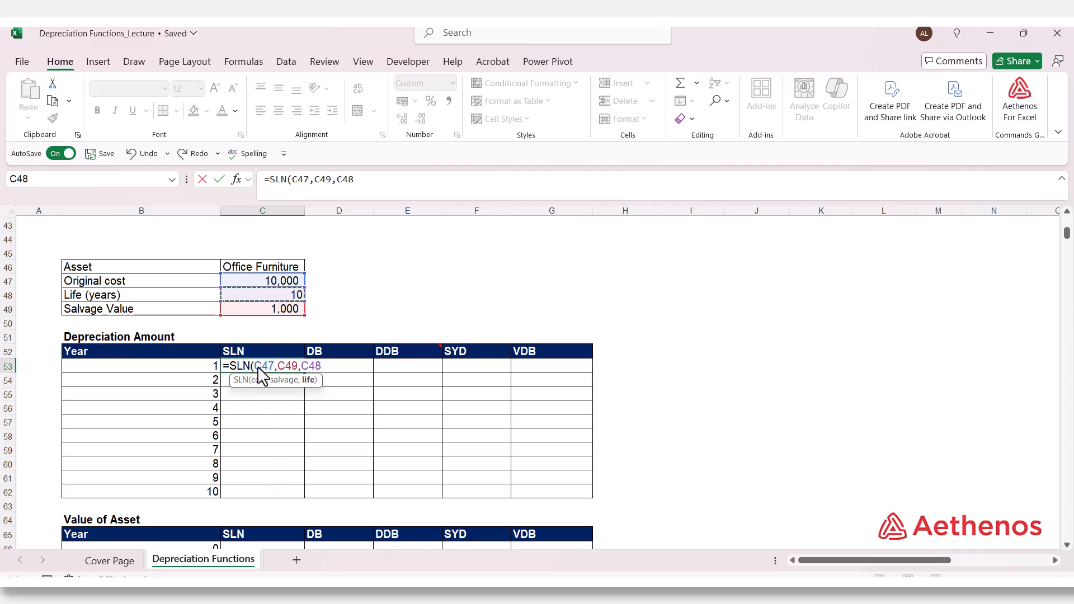
Step: Make the cost, salvage and life references in the SLN formula absolute and fill it down through year 10
drag(254, 366, 322, 369)
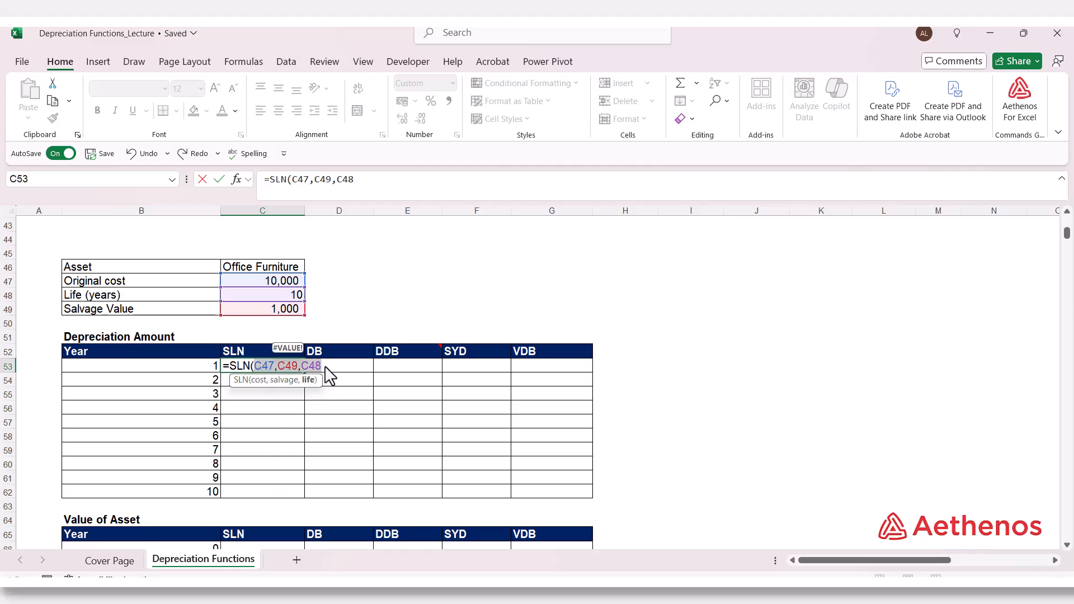
key(F4)
click(360, 368)
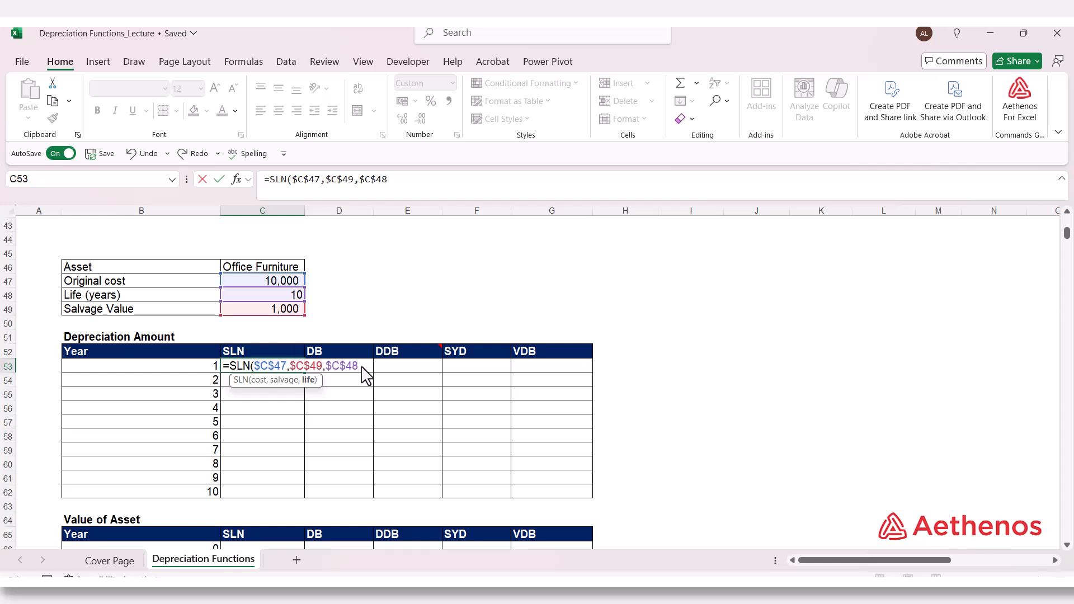
key(Return)
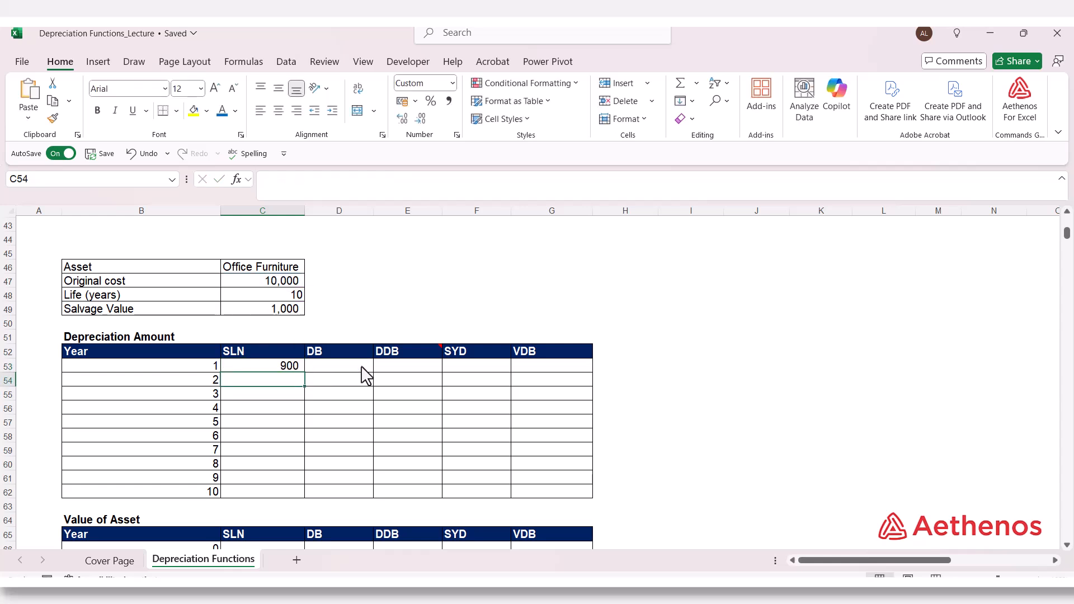
click(292, 368)
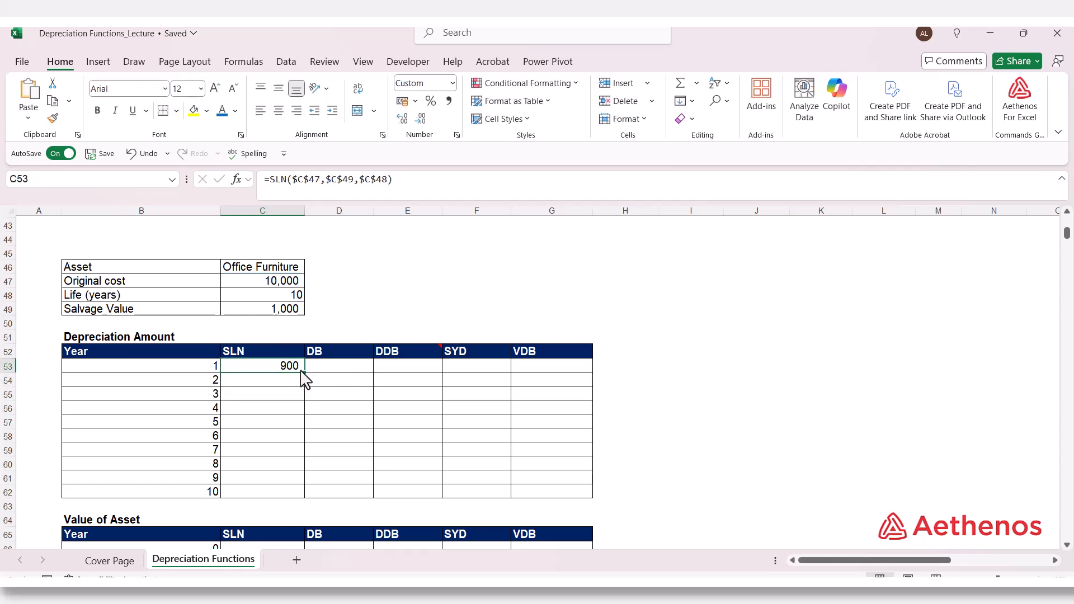
double_click(304, 372)
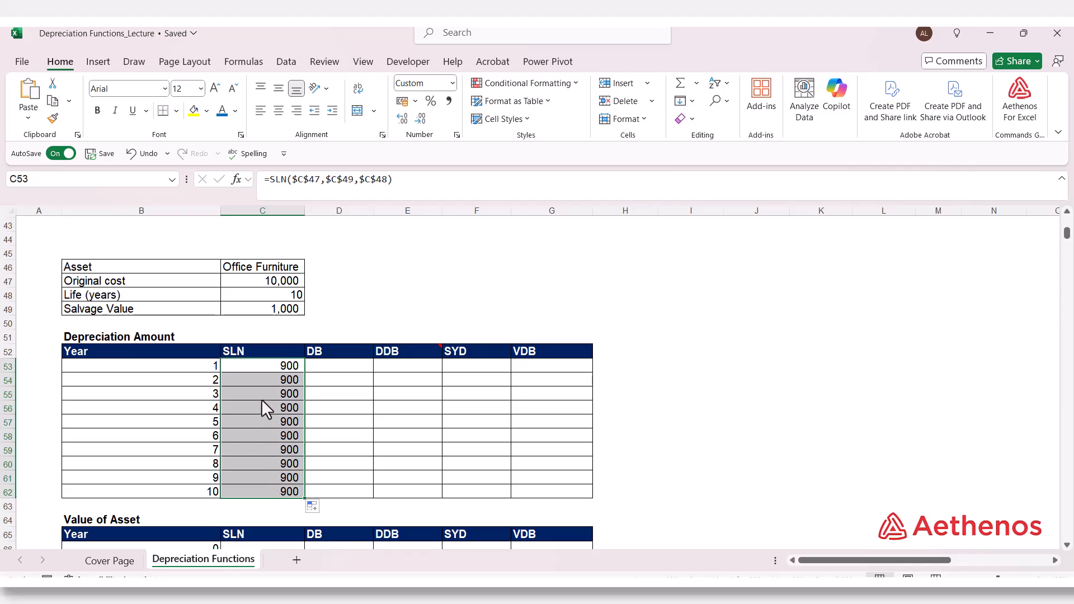
click(270, 479)
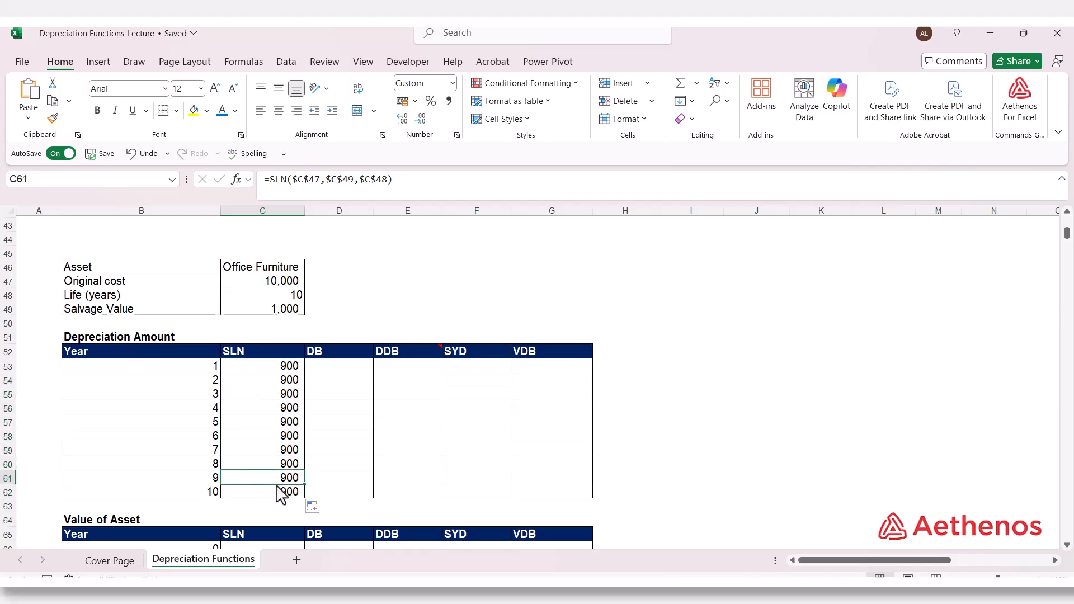
Step: Enter the formula =DB(C47,C49,C48,B53) for year 1 in D53, with the year as the period
click(330, 367)
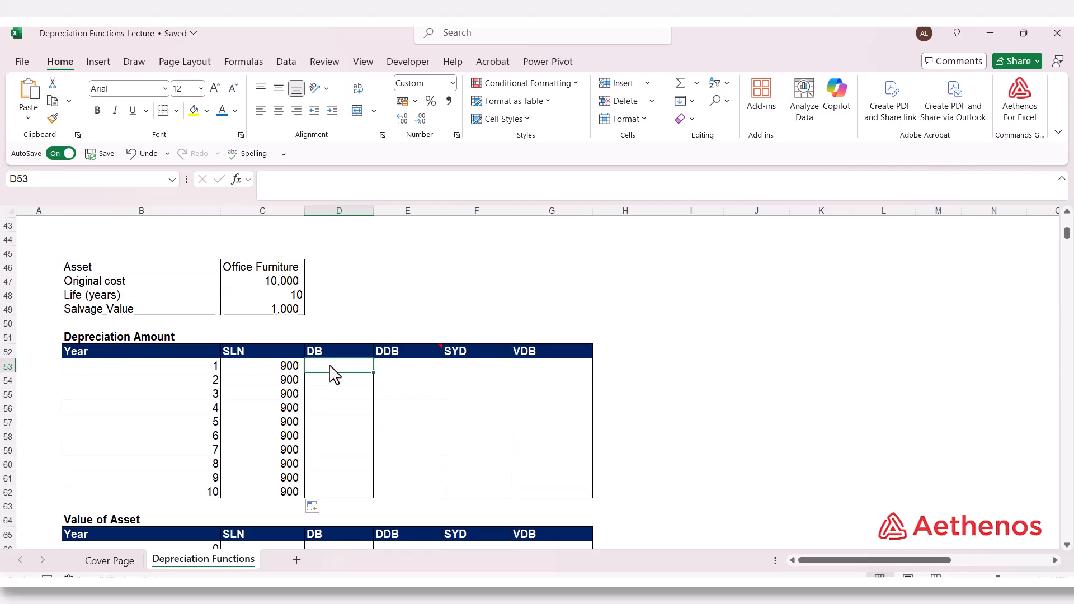
text(=db)
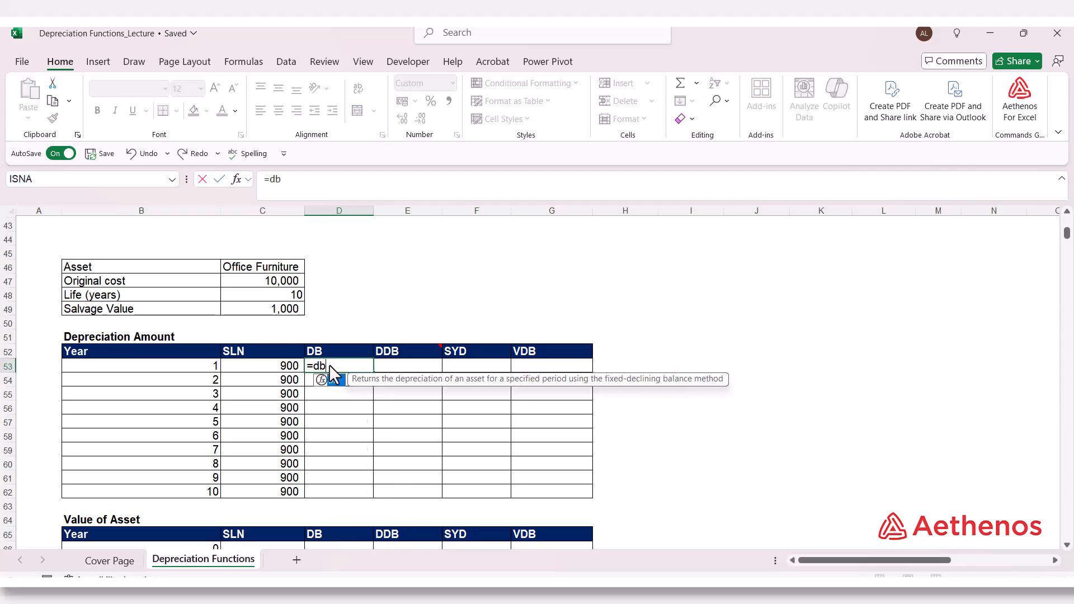
key(Tab)
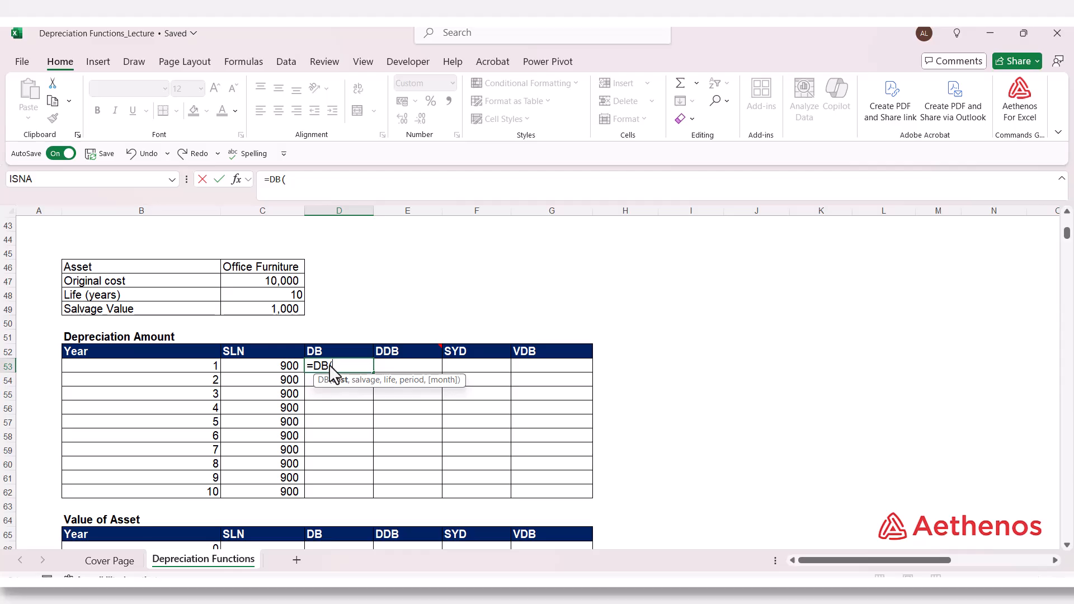
click(270, 282)
text(,)
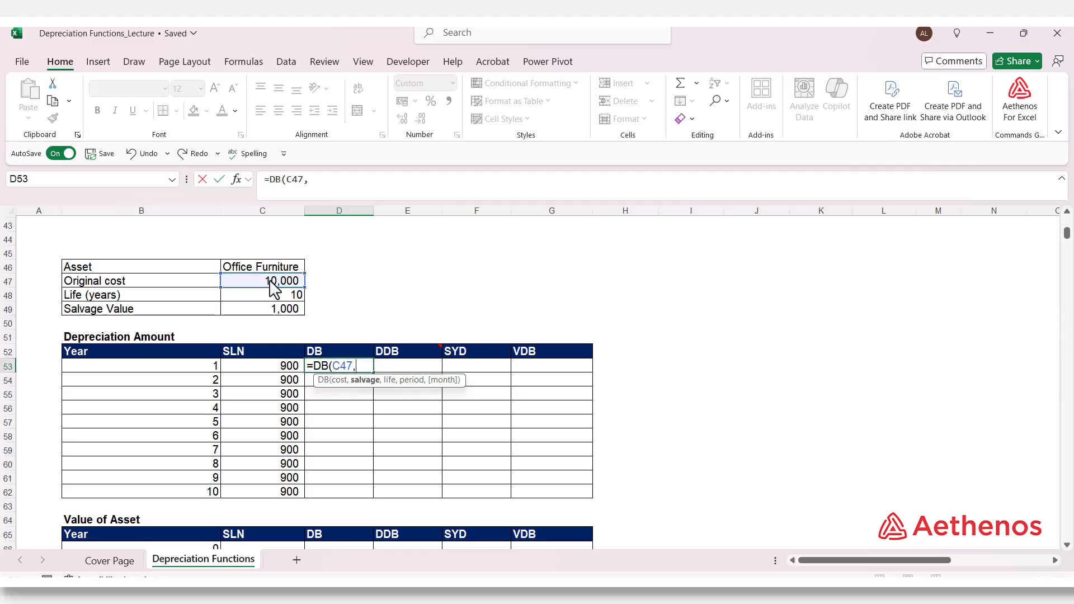
click(271, 310)
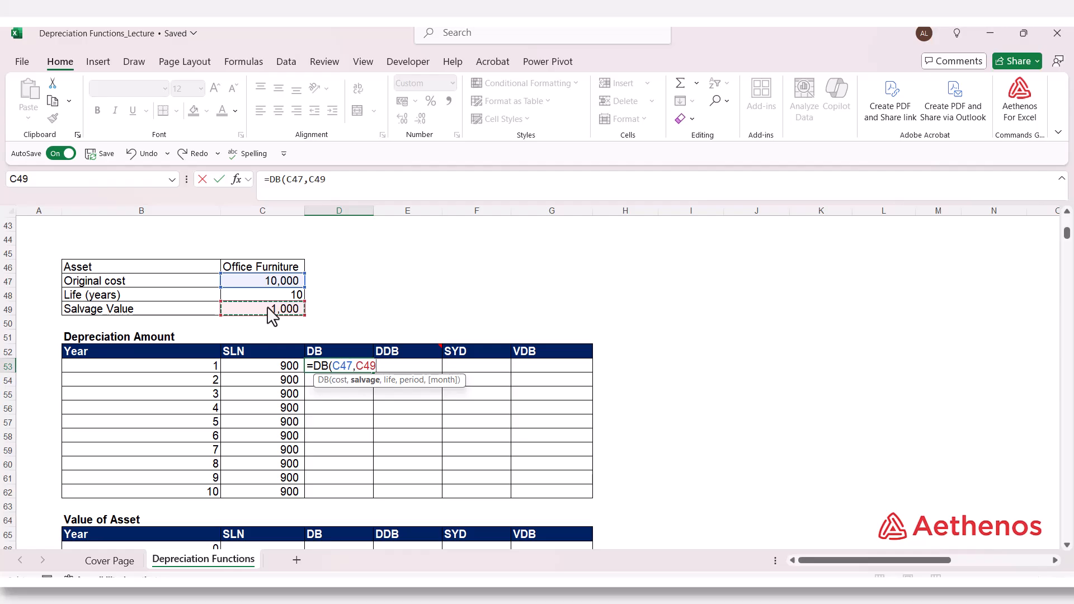
text(,)
click(267, 294)
text(,)
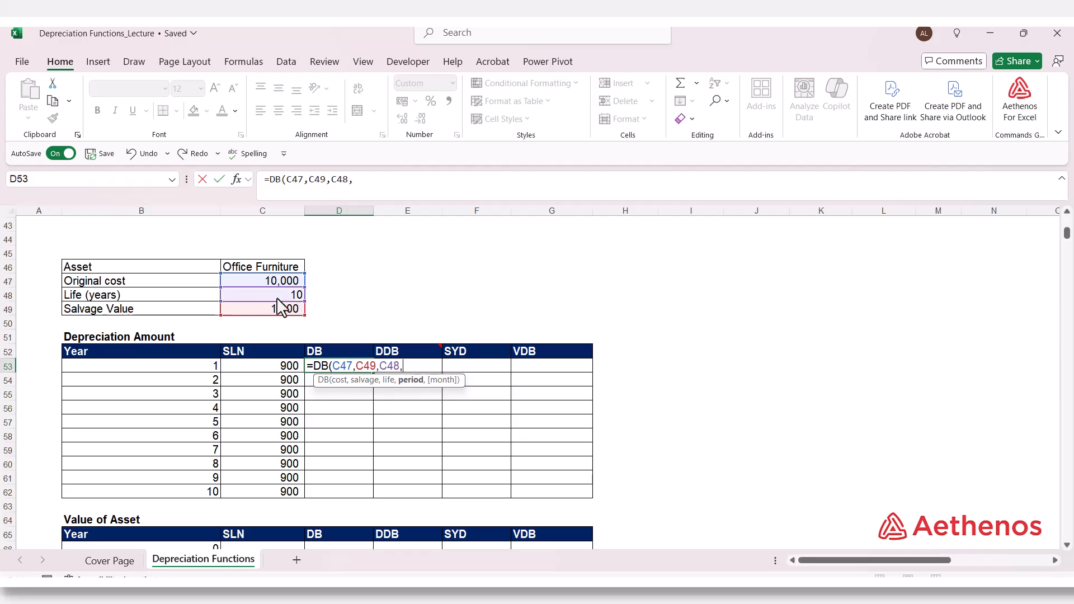
click(189, 368)
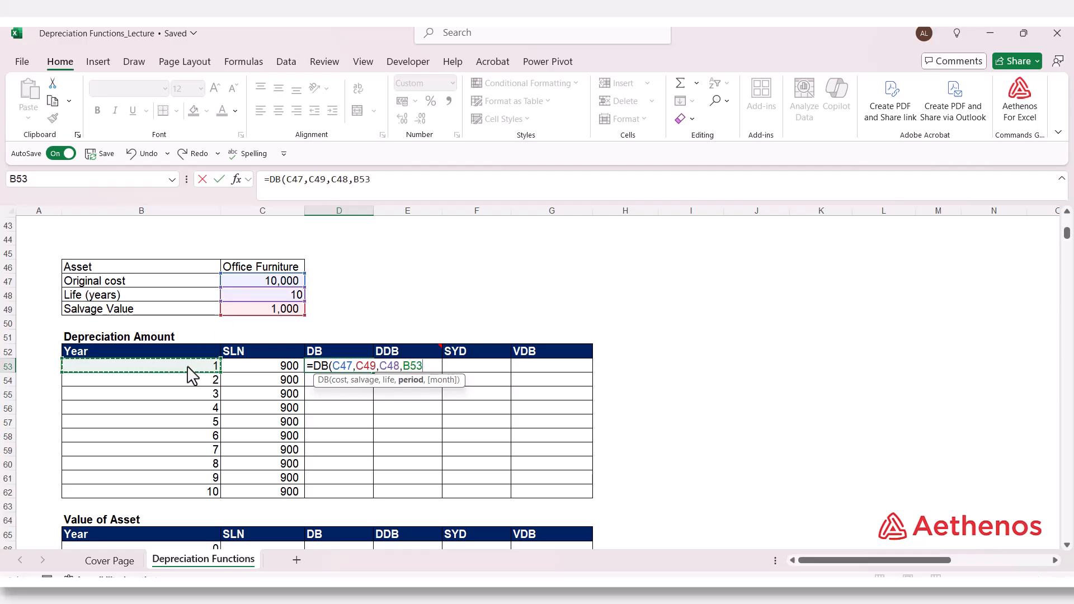
text())
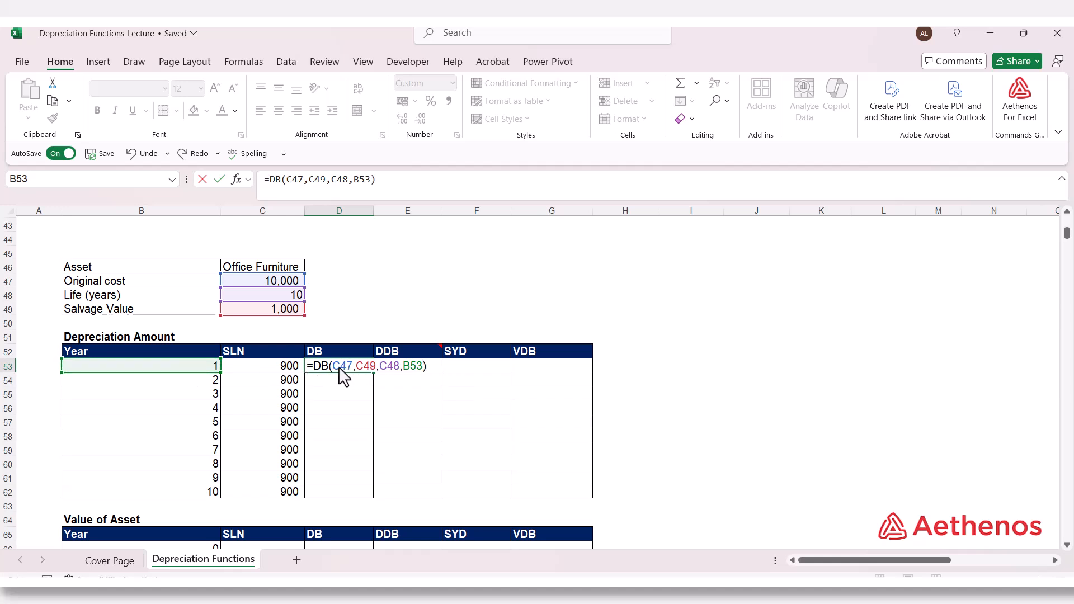
Step: Make the C47, C49 and C48 references in the DB formula absolute and fill it down through year 10
drag(336, 367, 403, 380)
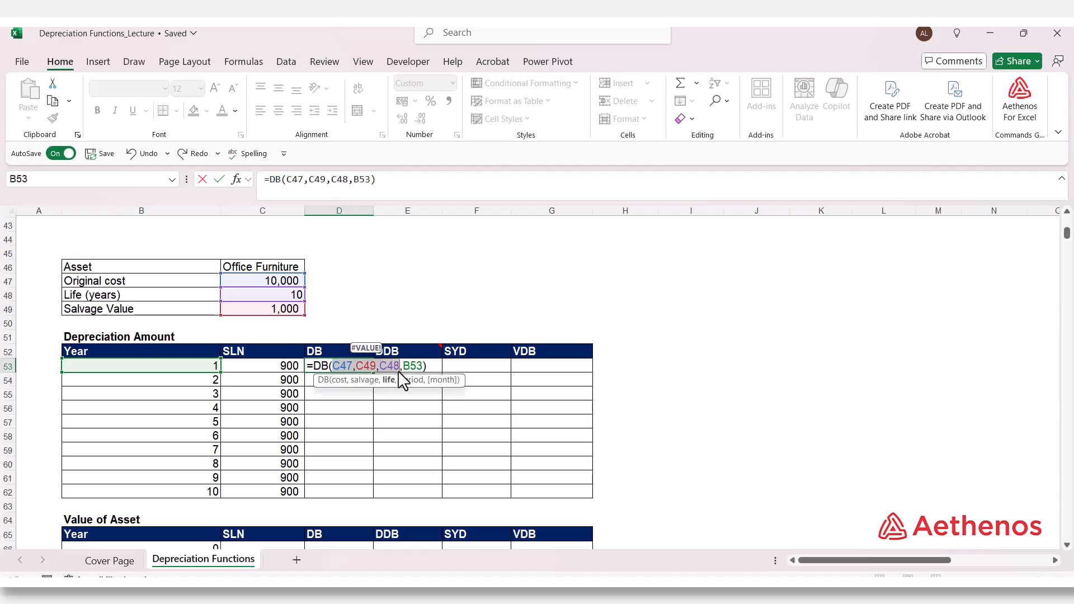
key(F4)
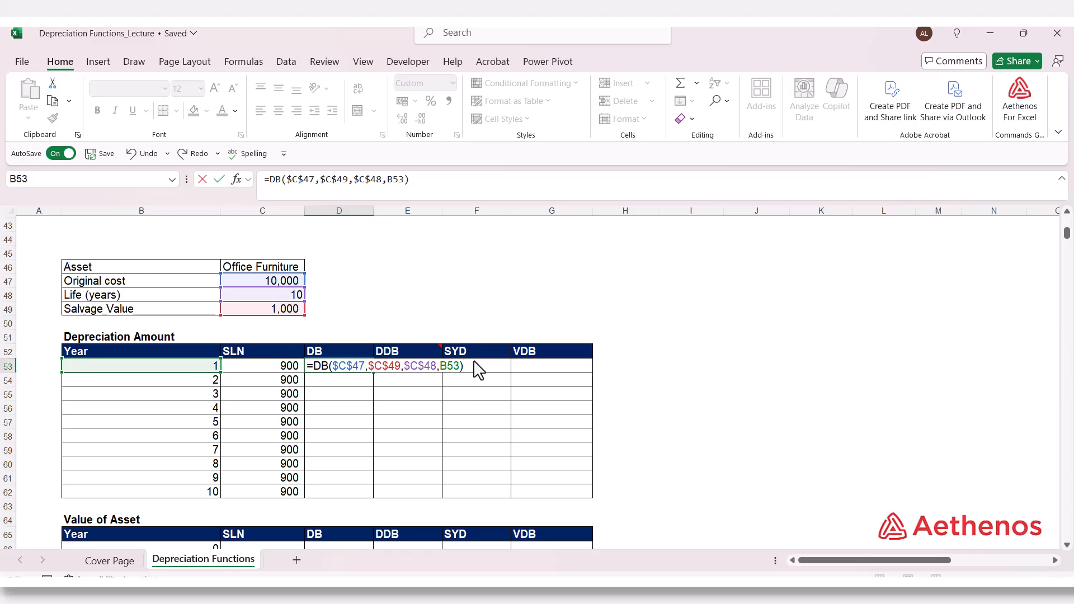
key(Return)
click(361, 367)
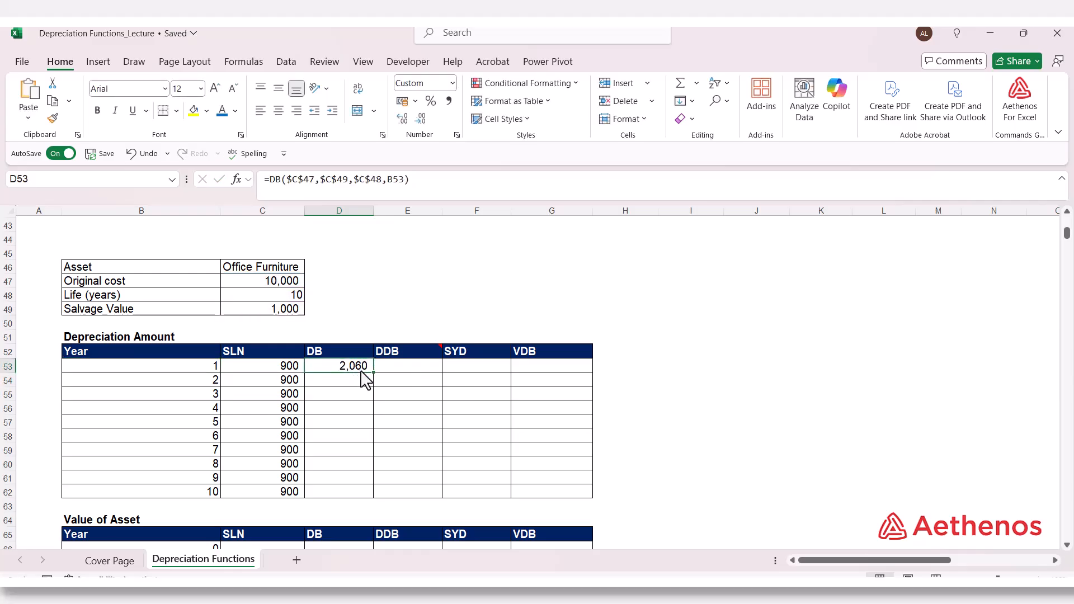
double_click(372, 372)
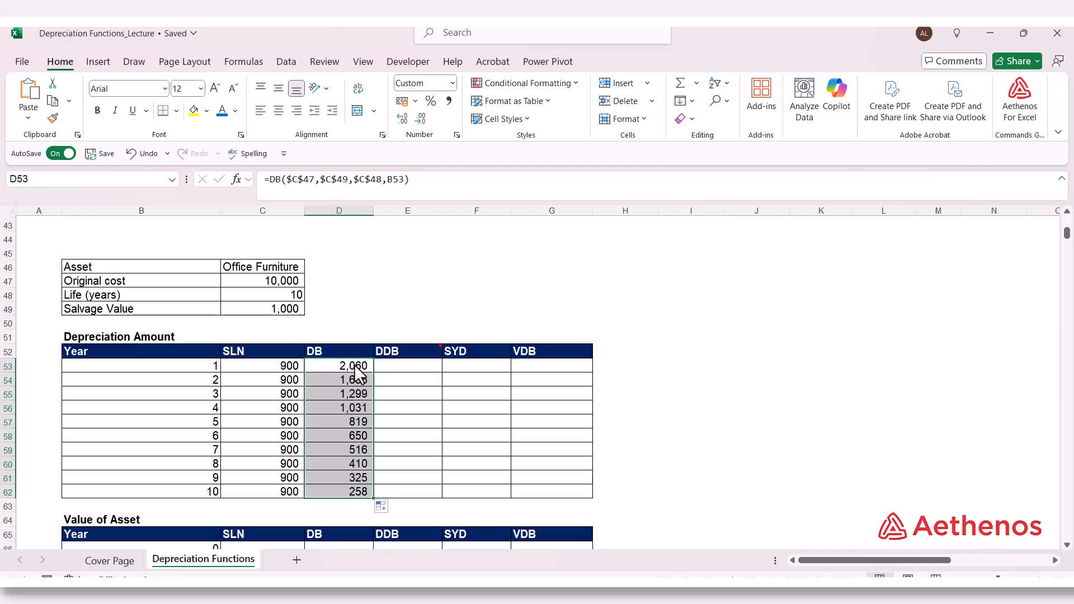
Step: Begin a DDB formula for year 1 in E53, using C47 as cost, C49 as salvage, C48 as life and B53 as period
click(411, 369)
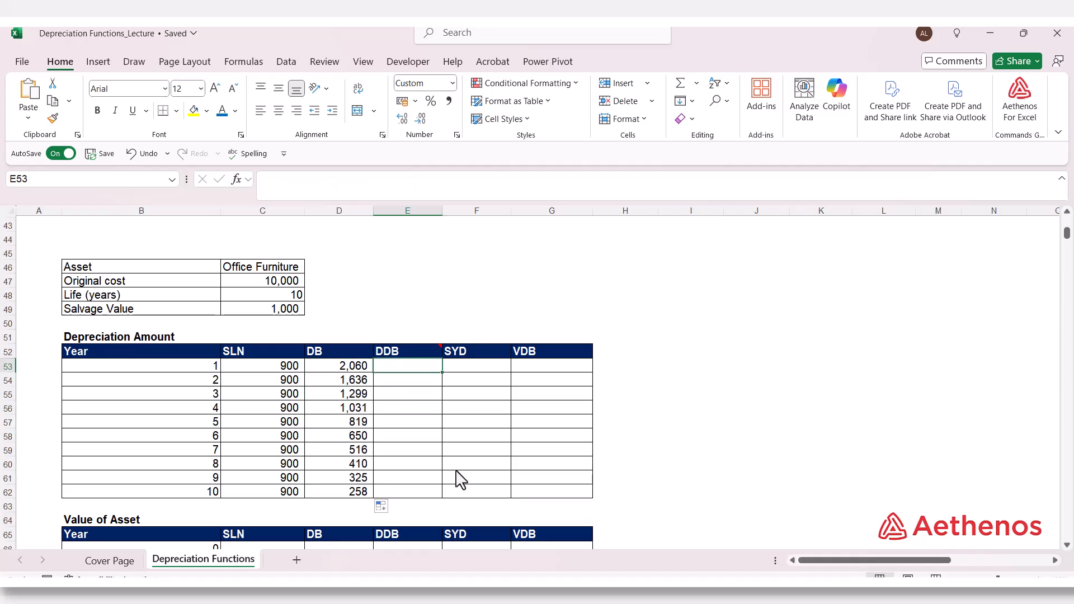
text(=dd)
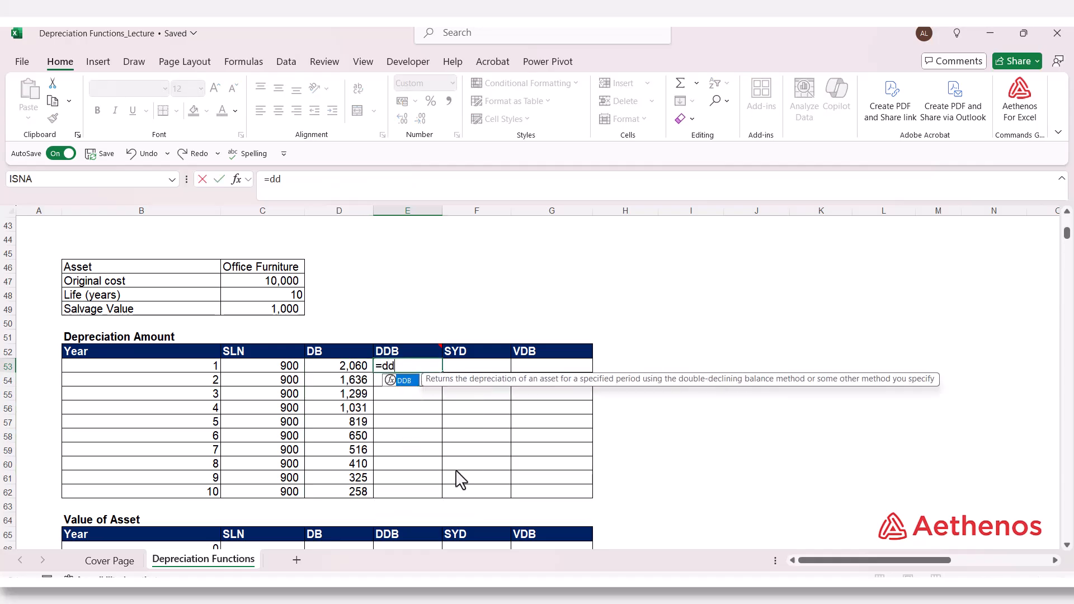
key(Tab)
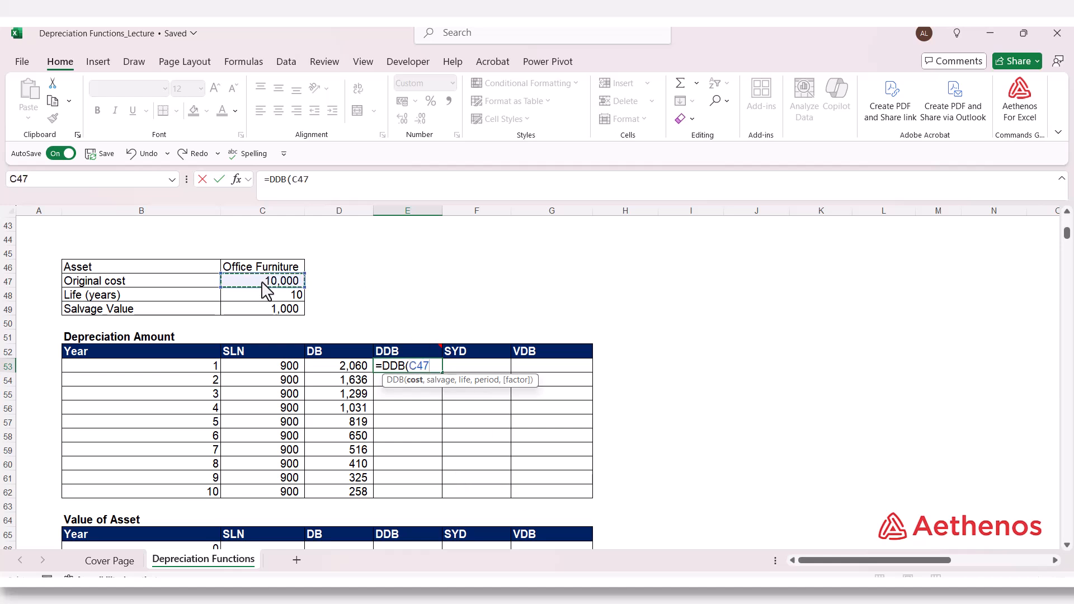
text(,)
click(269, 308)
text(,)
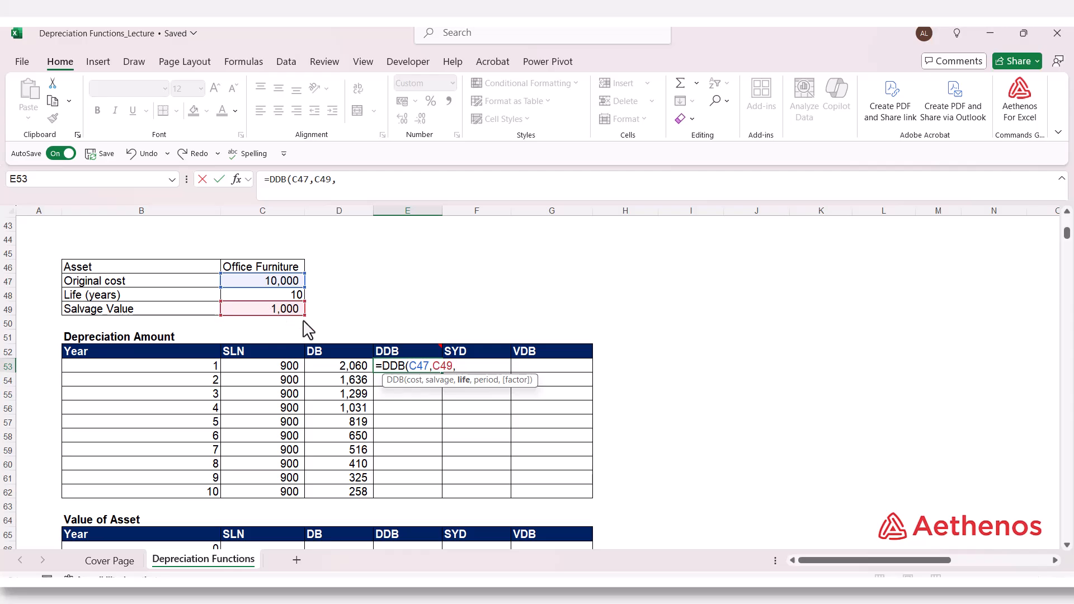
click(280, 296)
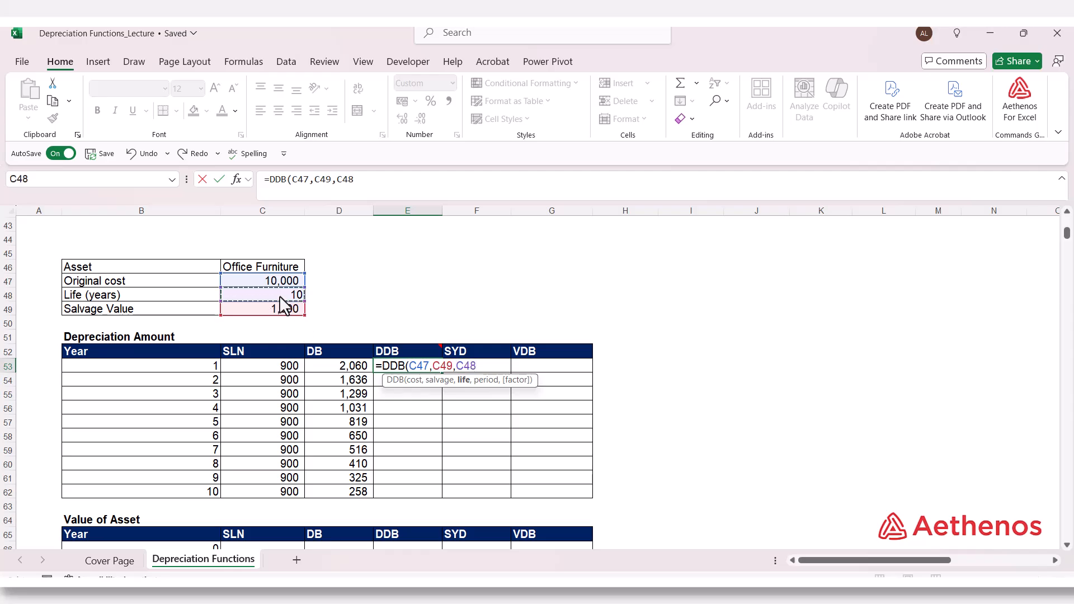
text(,)
click(188, 370)
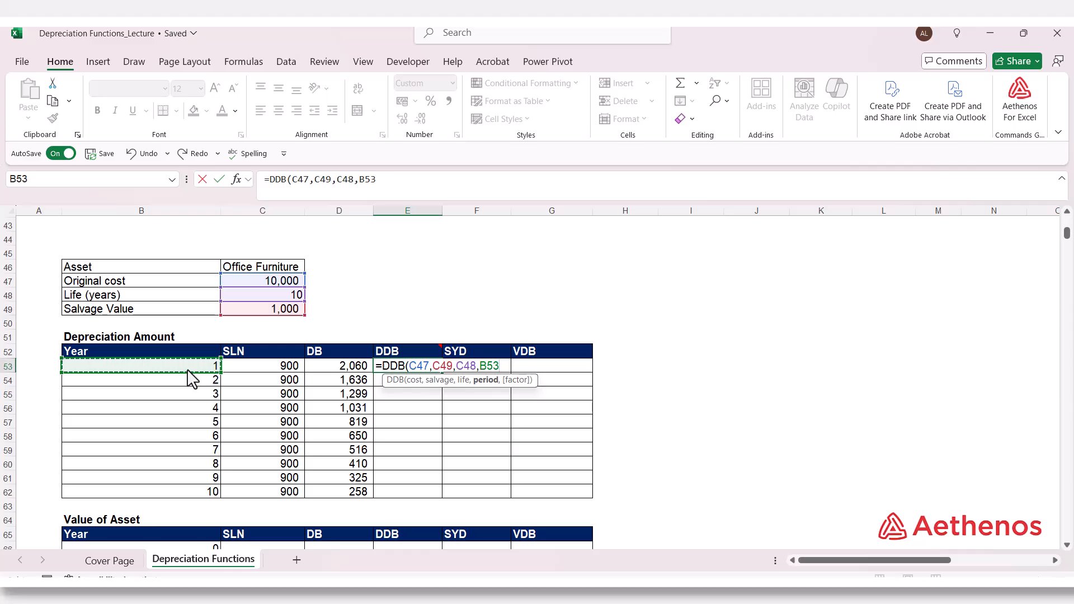
Step: Complete the DDB formula in E53 with a factor of 2, checking the factor argument's description in the notes above
text(,)
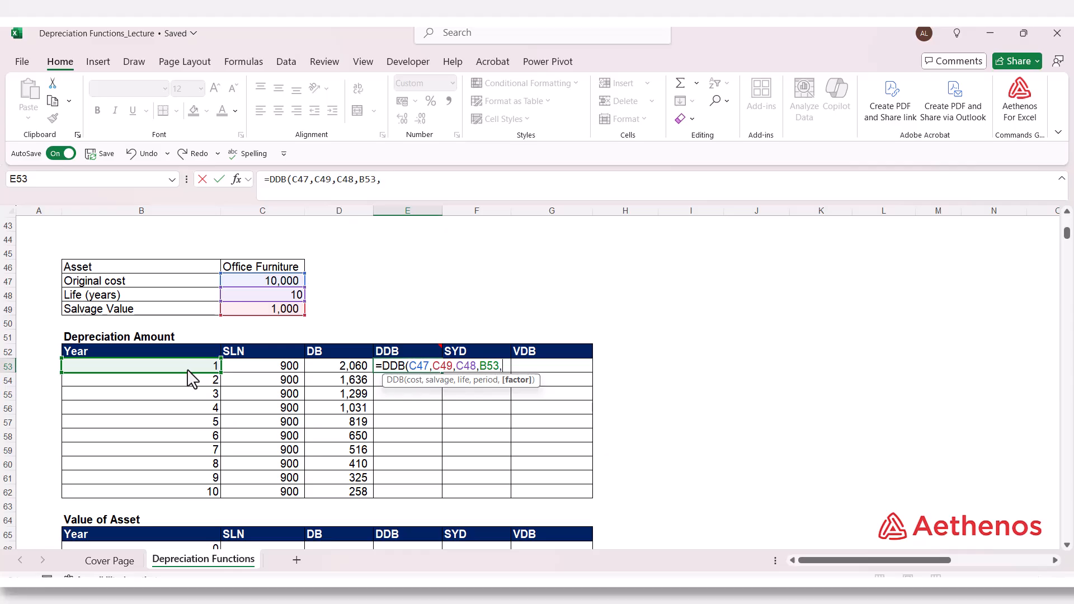
scroll(190, 375, up, 6)
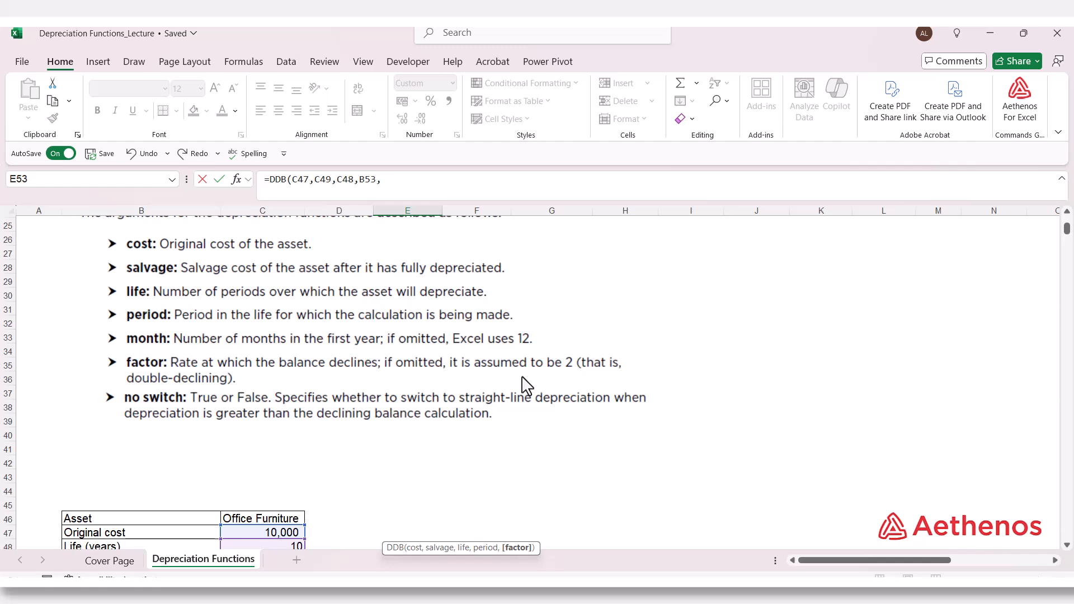
scroll(525, 386, down, 6)
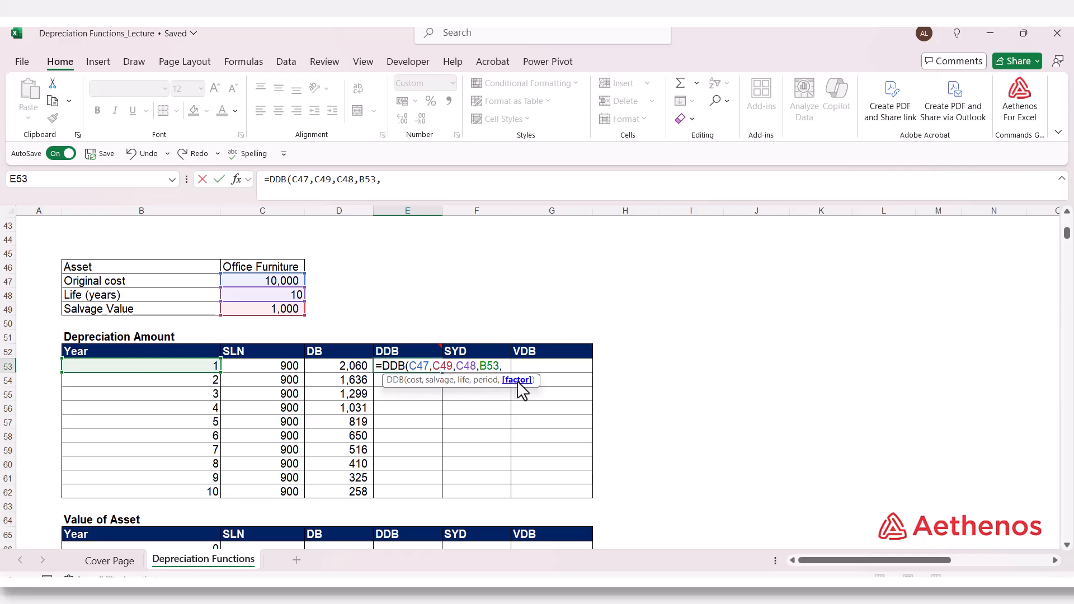
text(2))
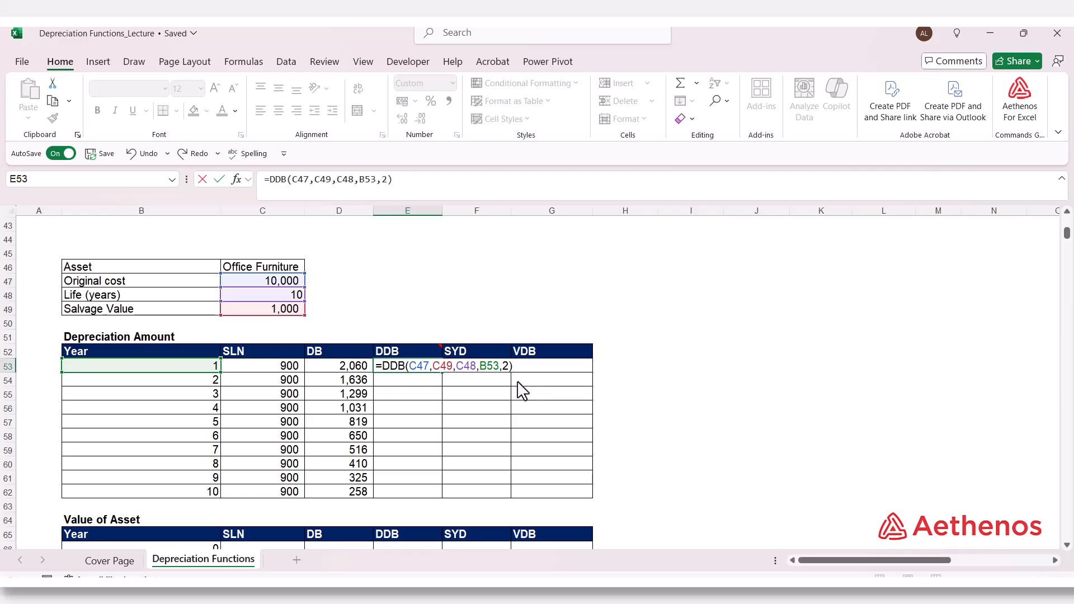
key(Return)
Step: Make the C47, C49 and C48 references in the DDB formula absolute and fill it down through year 10
double_click(410, 365)
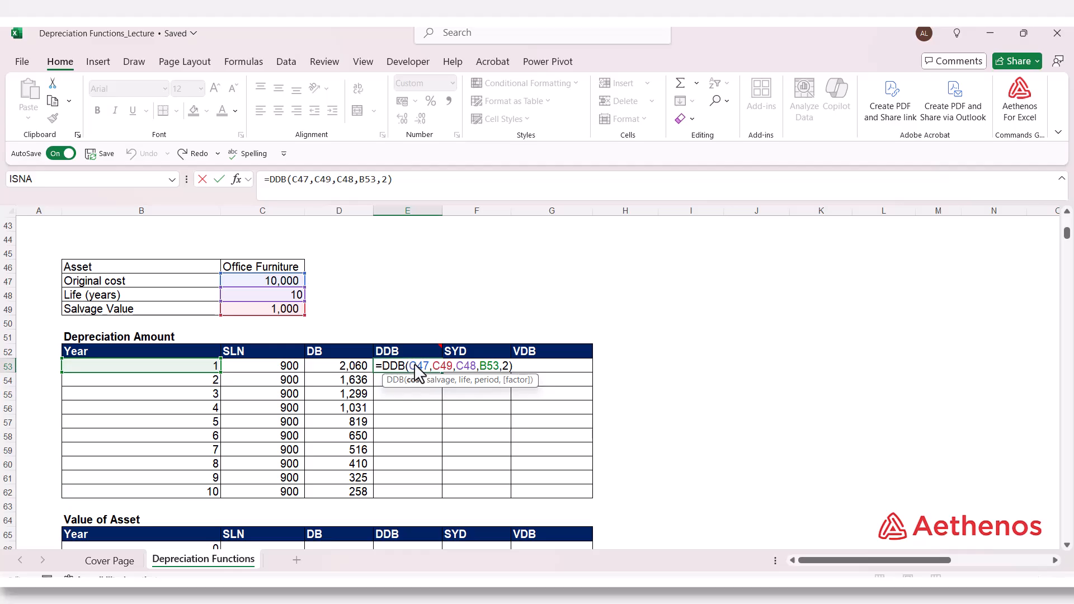
drag(469, 364, 472, 364)
key(F4)
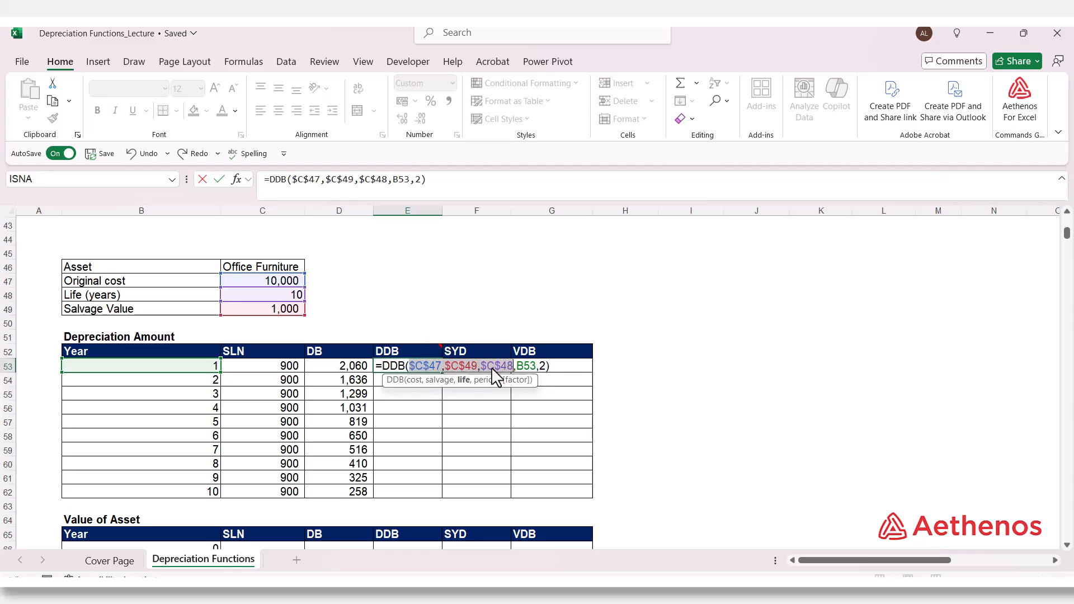
click(549, 367)
key(ctrl+Return)
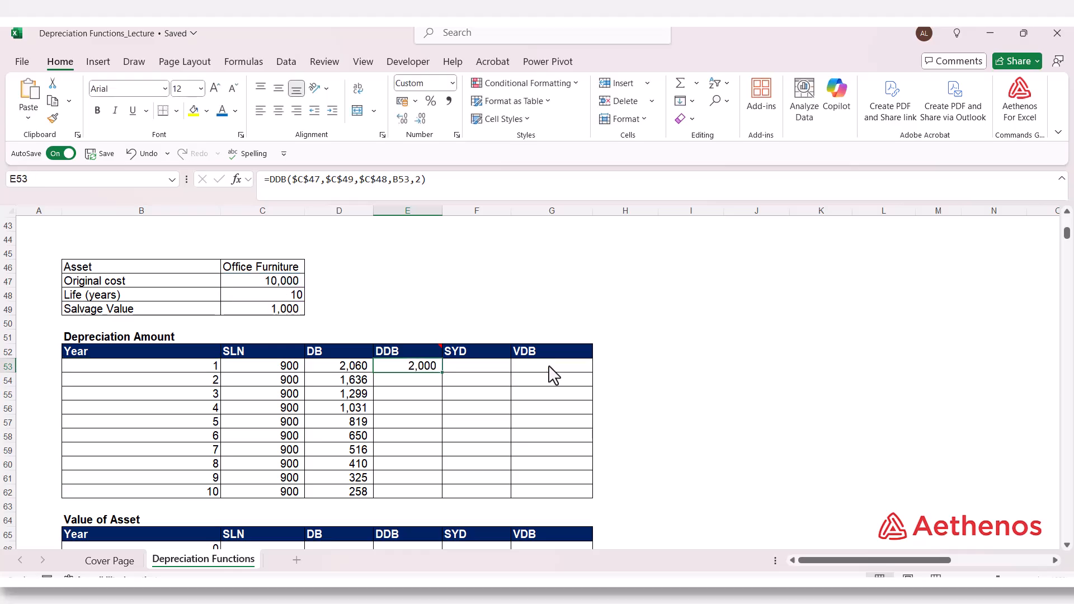
double_click(442, 373)
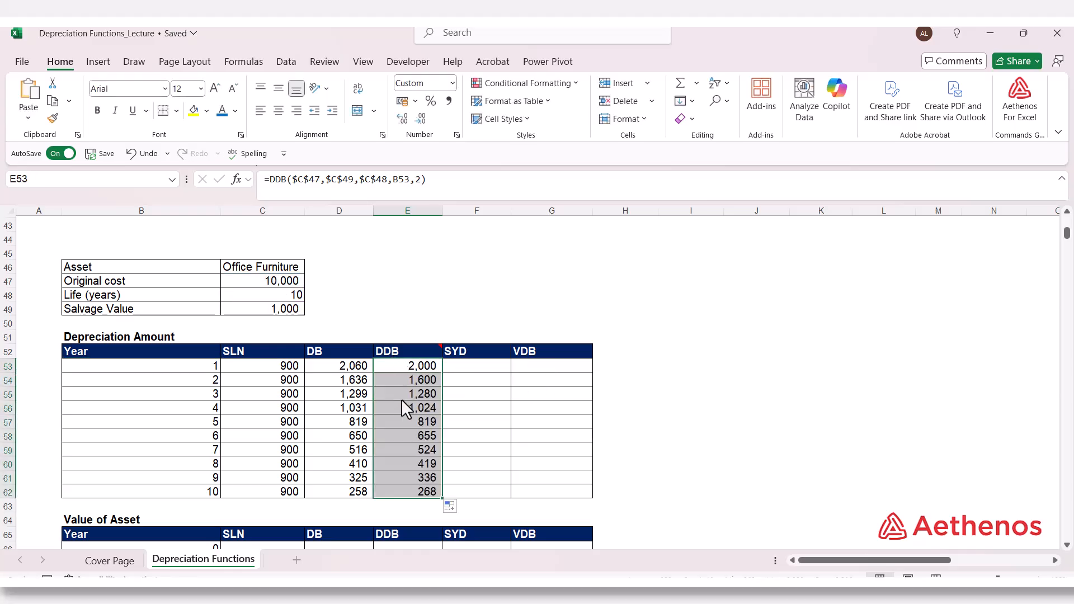
Step: Write the formula =SYD(C47,C49,C48,B53) for year 1 in F53, with the year as the period
click(457, 370)
text(=st)
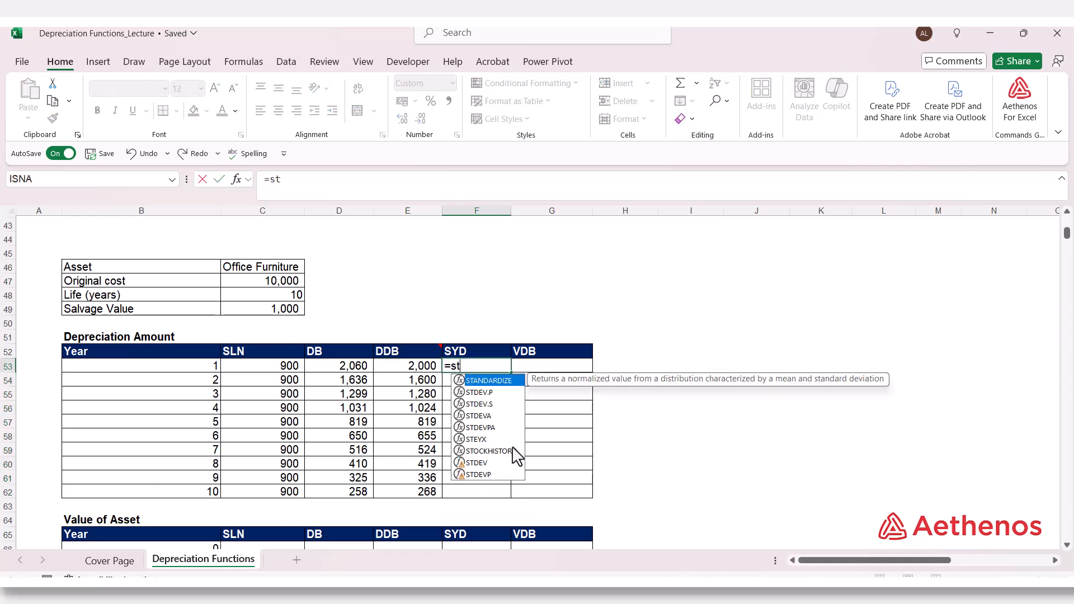
key(BackSpace)
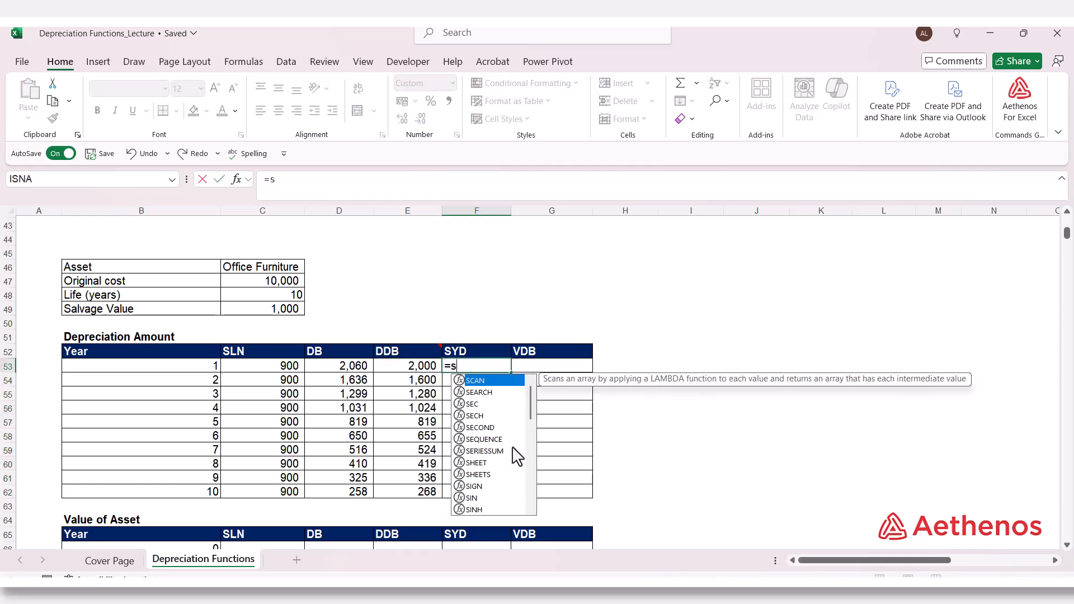
text(yd)
key(Tab)
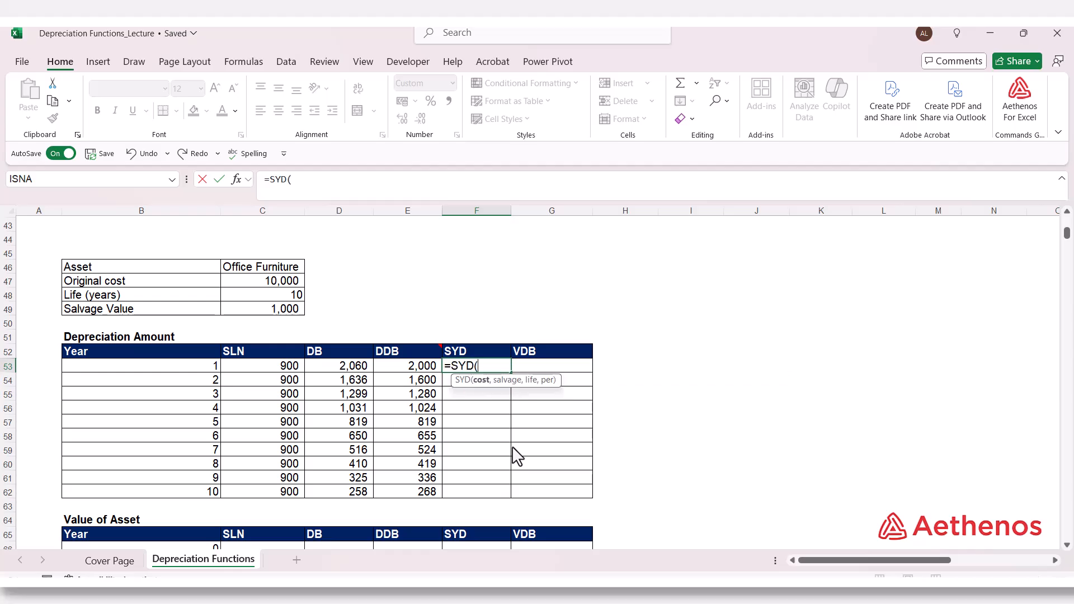
click(256, 286)
text(,)
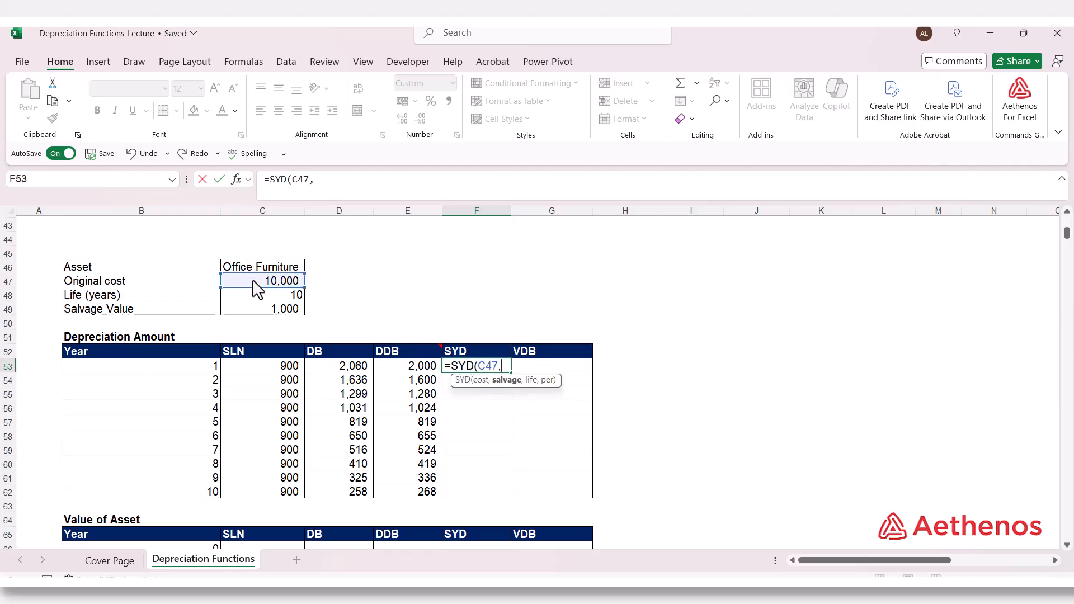
click(269, 315)
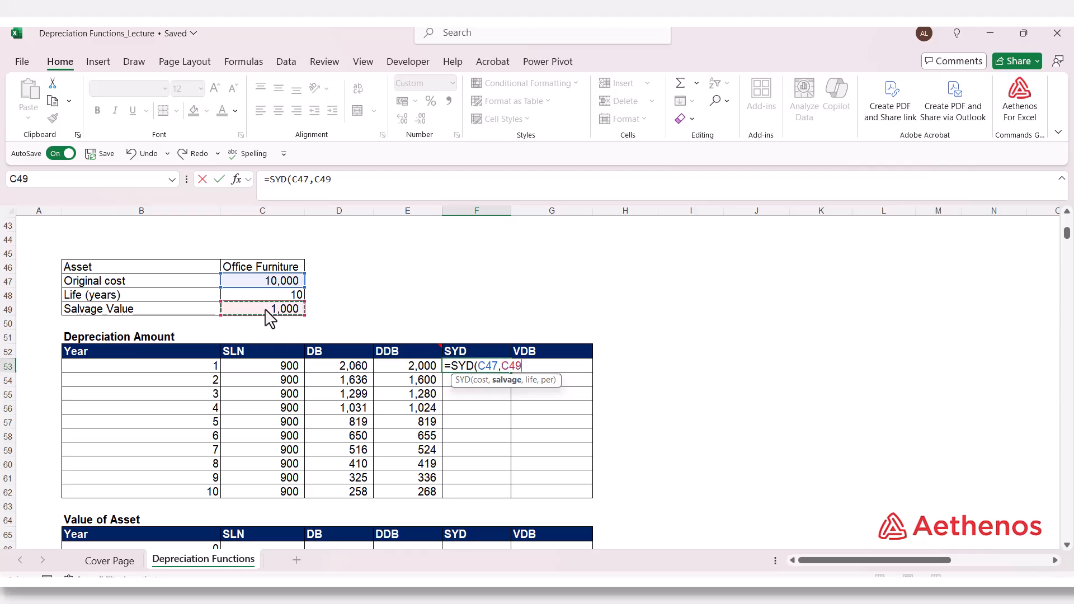
text(,)
click(270, 296)
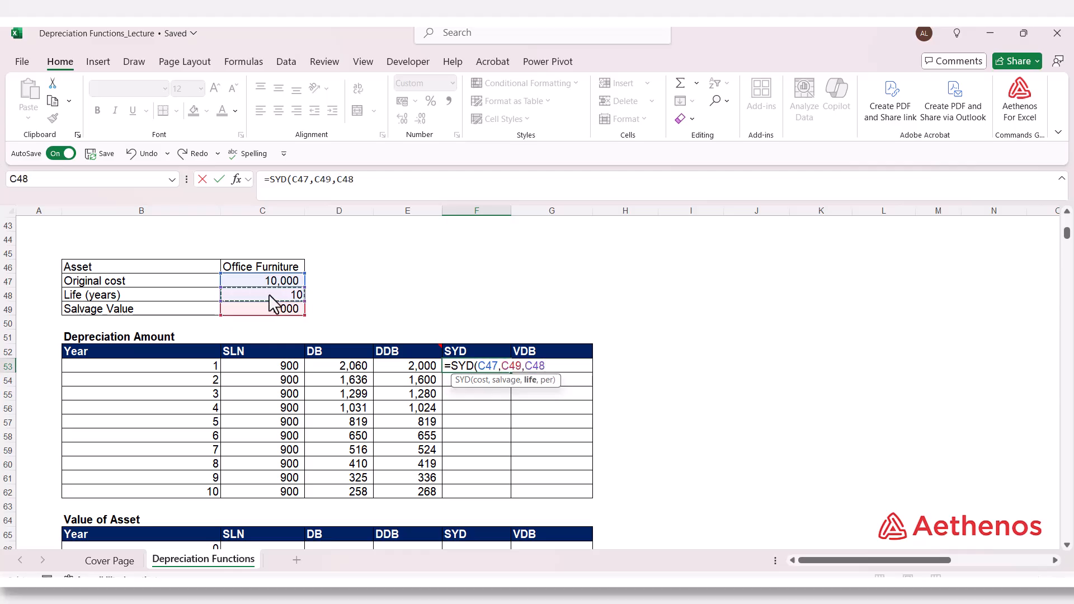
text(,)
click(197, 366)
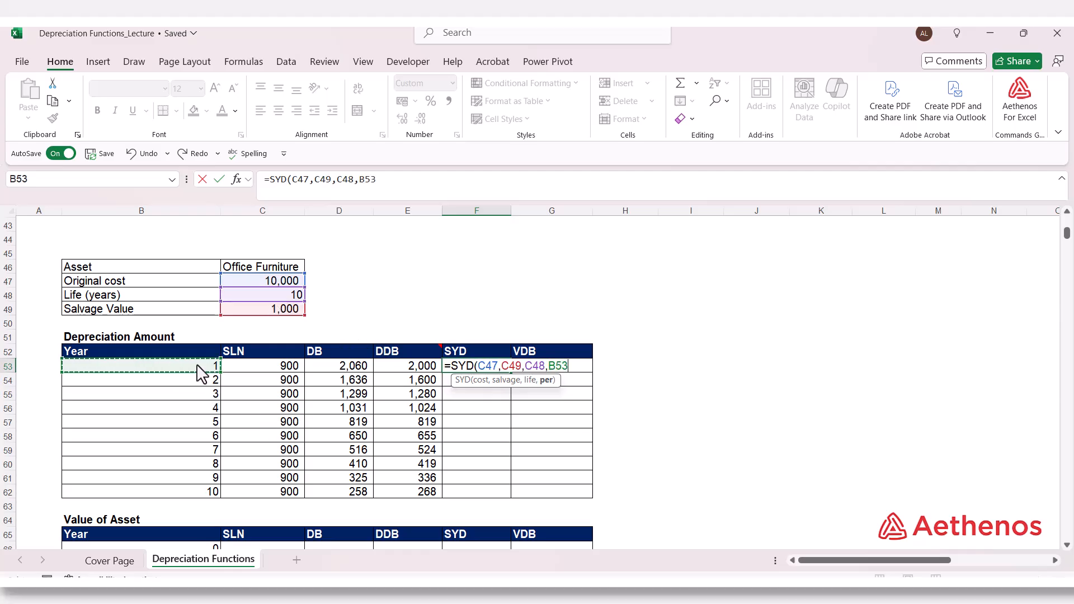
text())
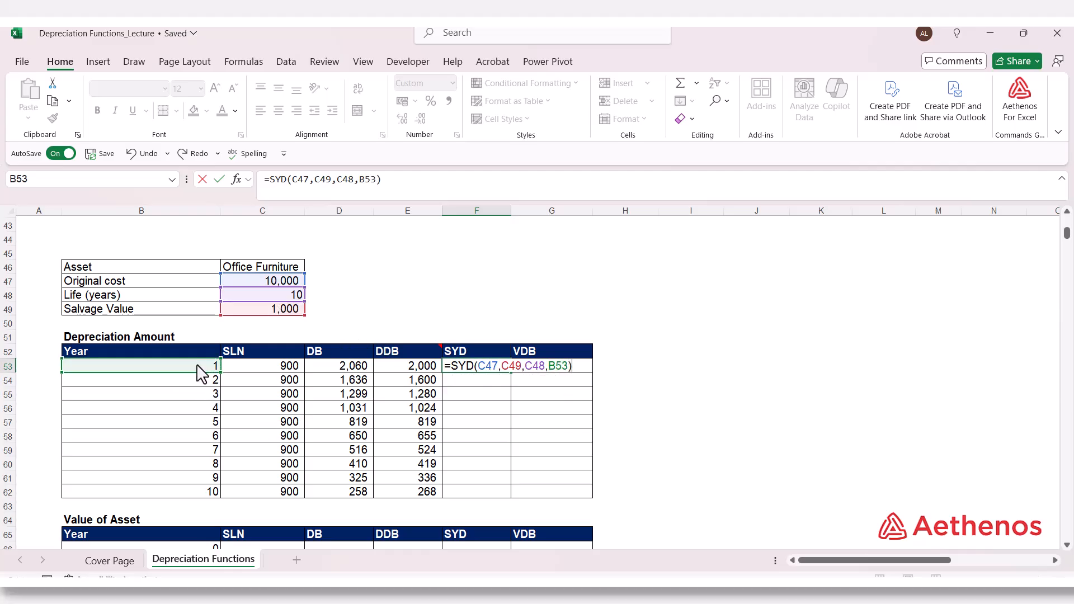
Step: Make the C47, C49 and C48 references in the SYD formula absolute and fill it down through year 10
drag(478, 368, 546, 377)
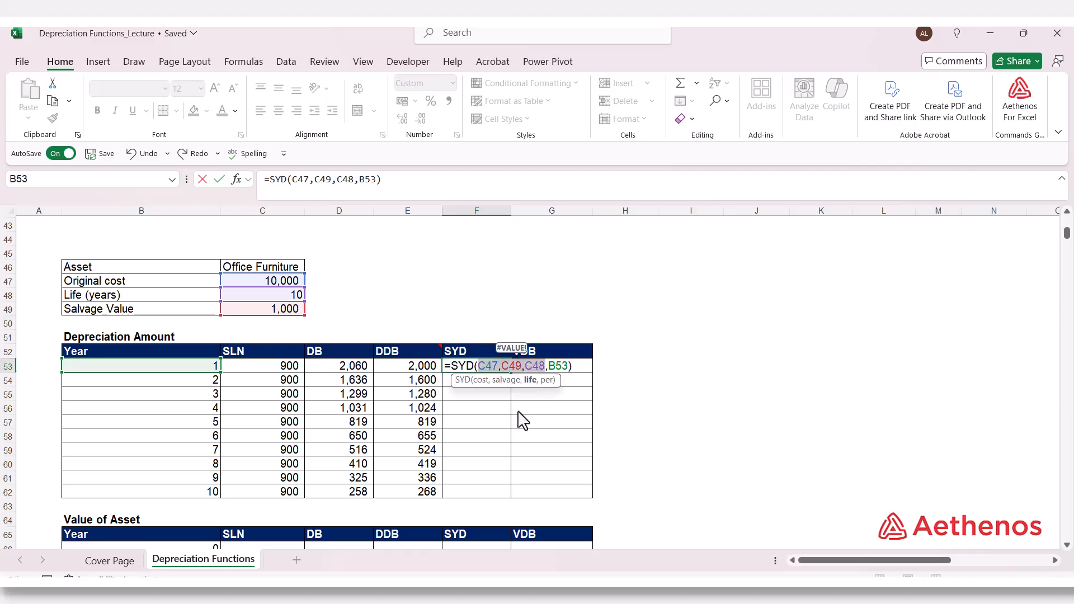
key(F4)
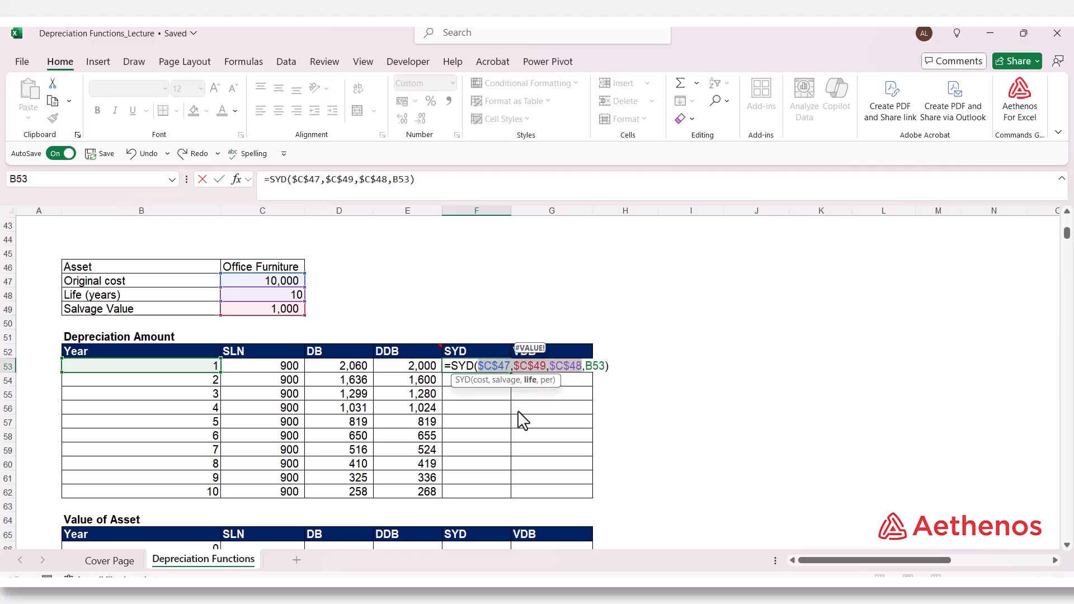
key(ctrl+Return)
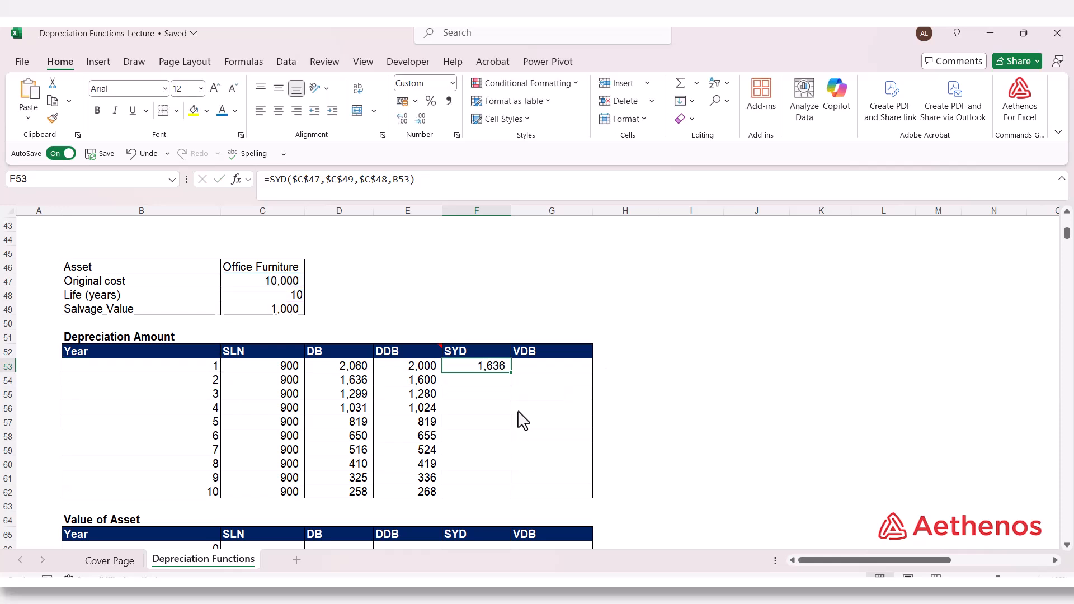
double_click(511, 372)
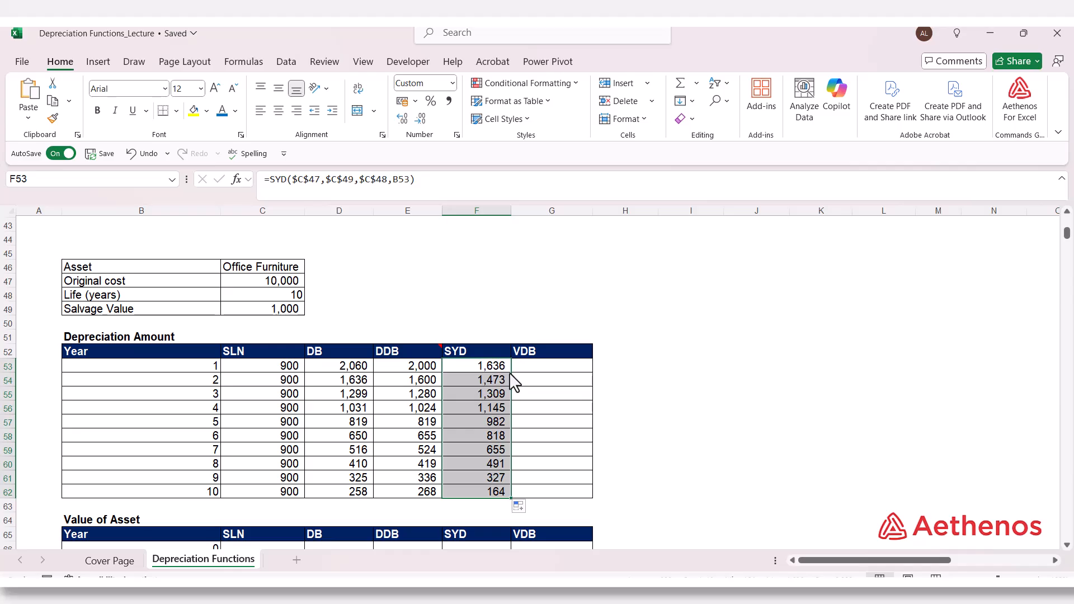
click(465, 407)
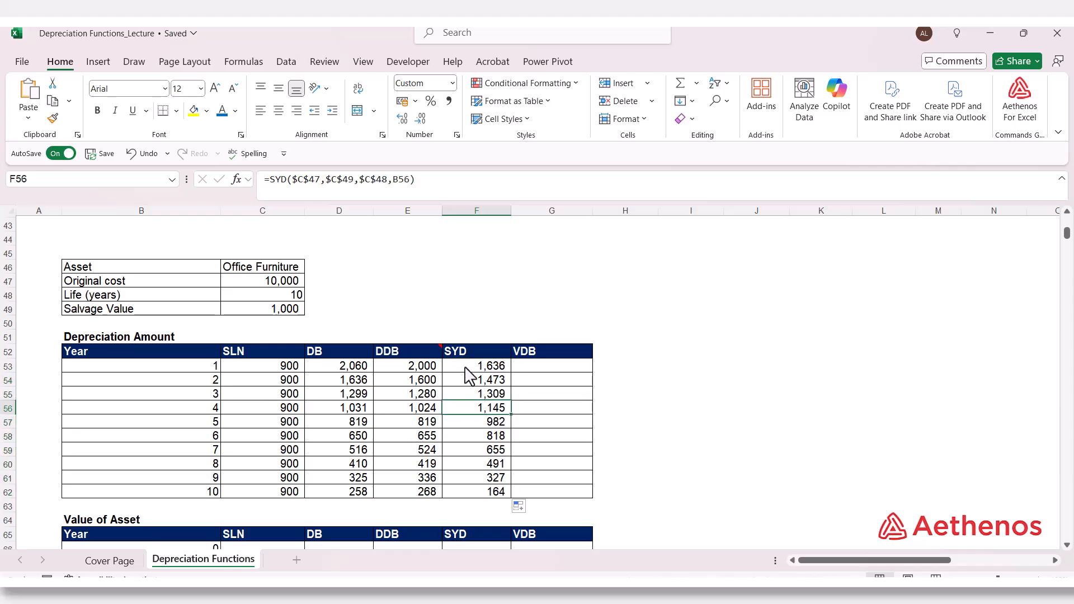
Step: Check the VDB arguments in the notes above and start a VDB formula in G53 with cost C47, salvage C49 and life C48
click(541, 368)
scroll(504, 467, up, 9)
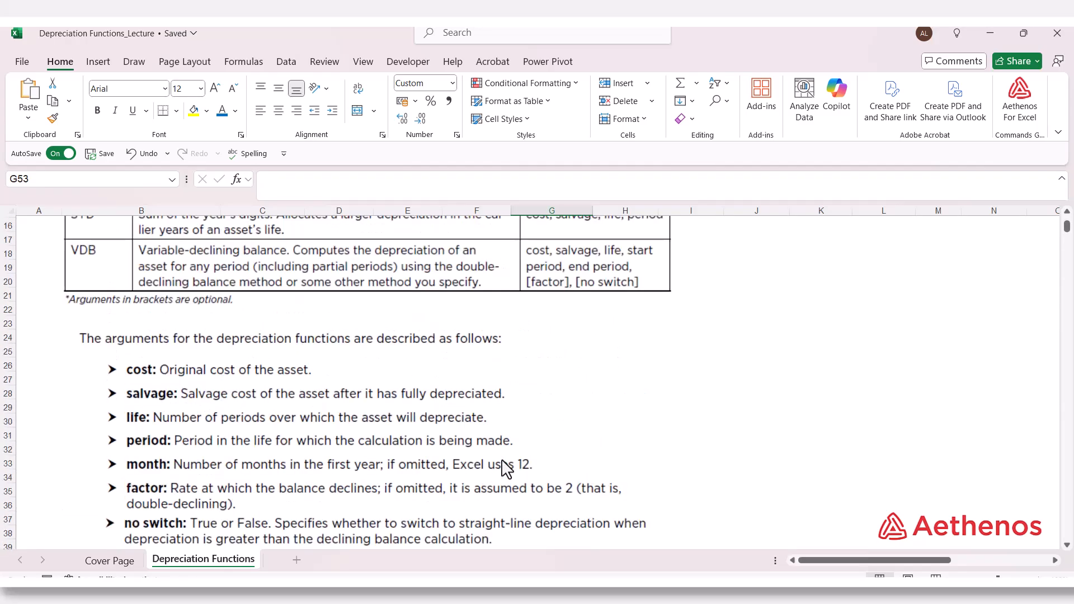
scroll(502, 462, down, 9)
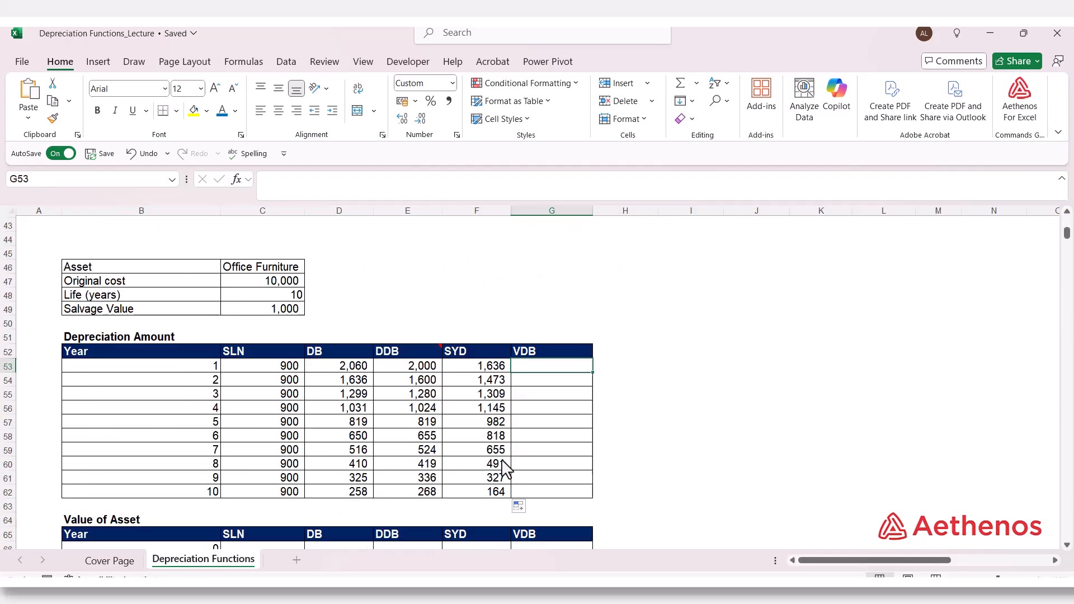
text(=)
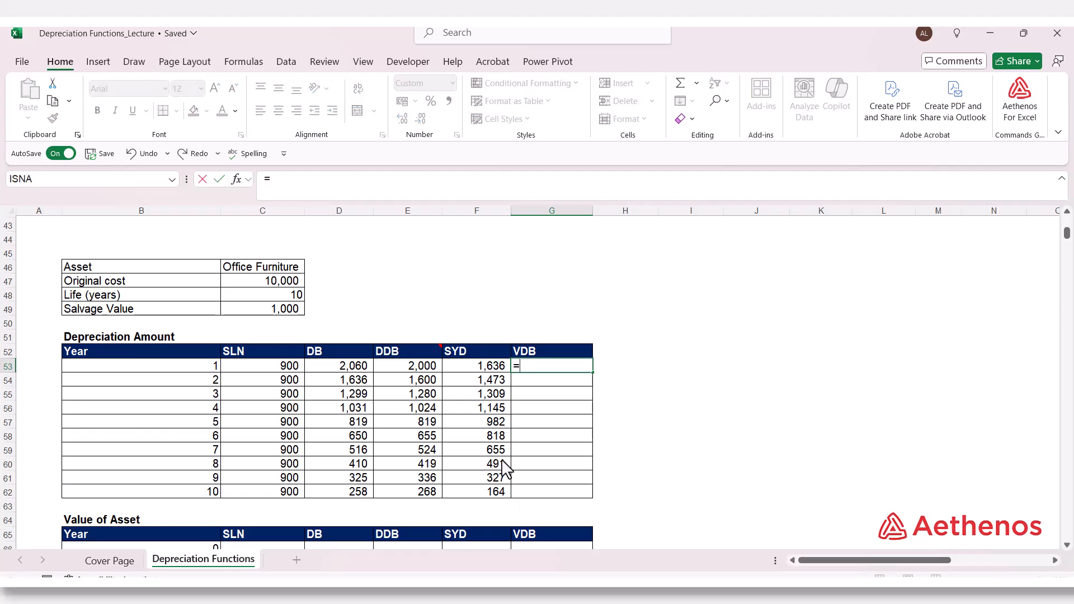
text(vdb)
key(Tab)
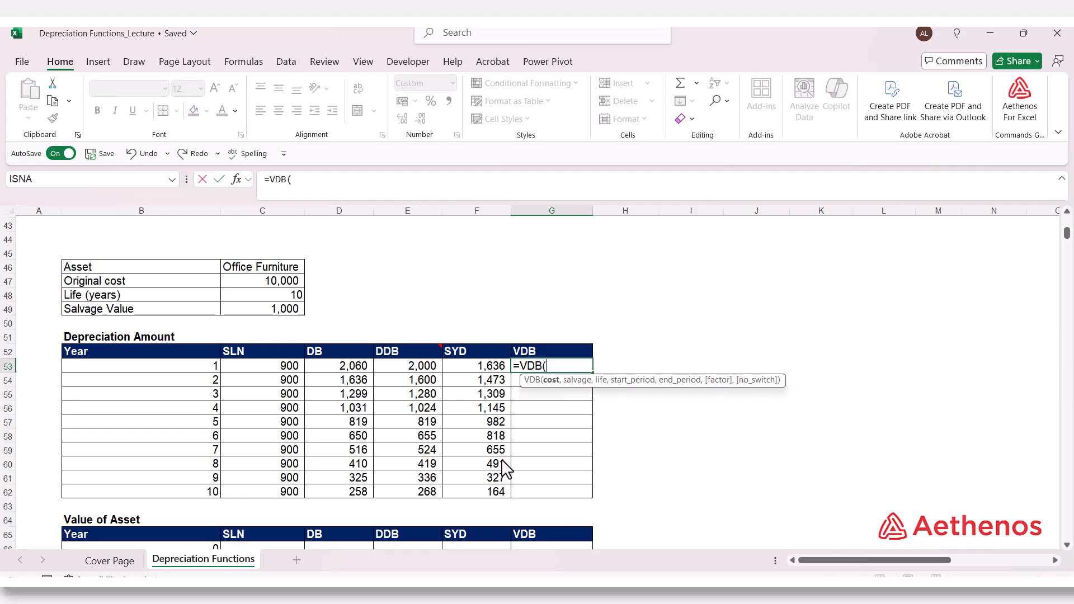
click(273, 283)
text(,)
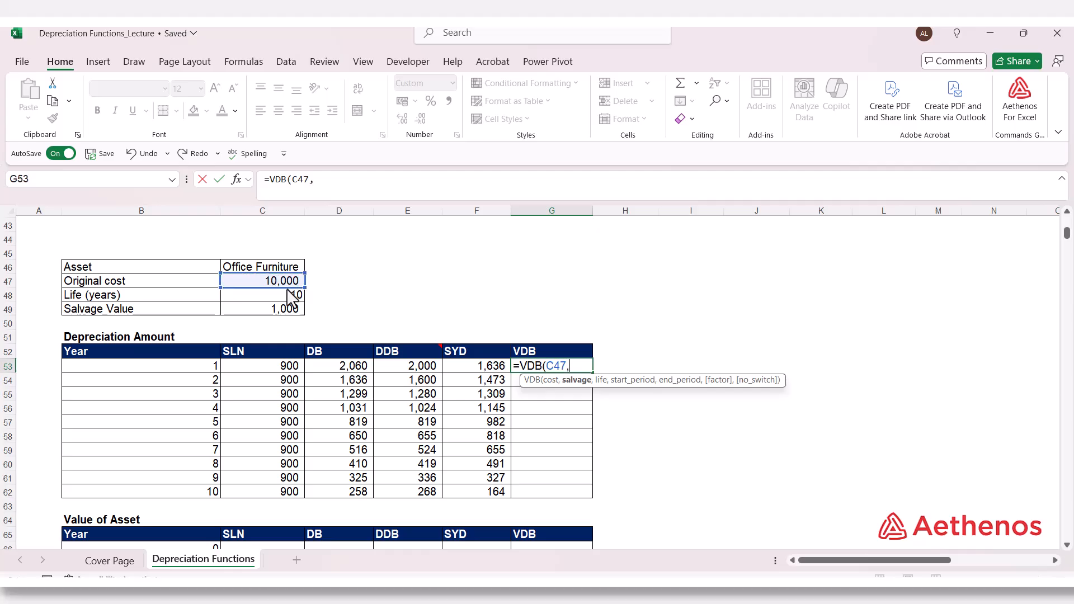
click(285, 311)
text(,)
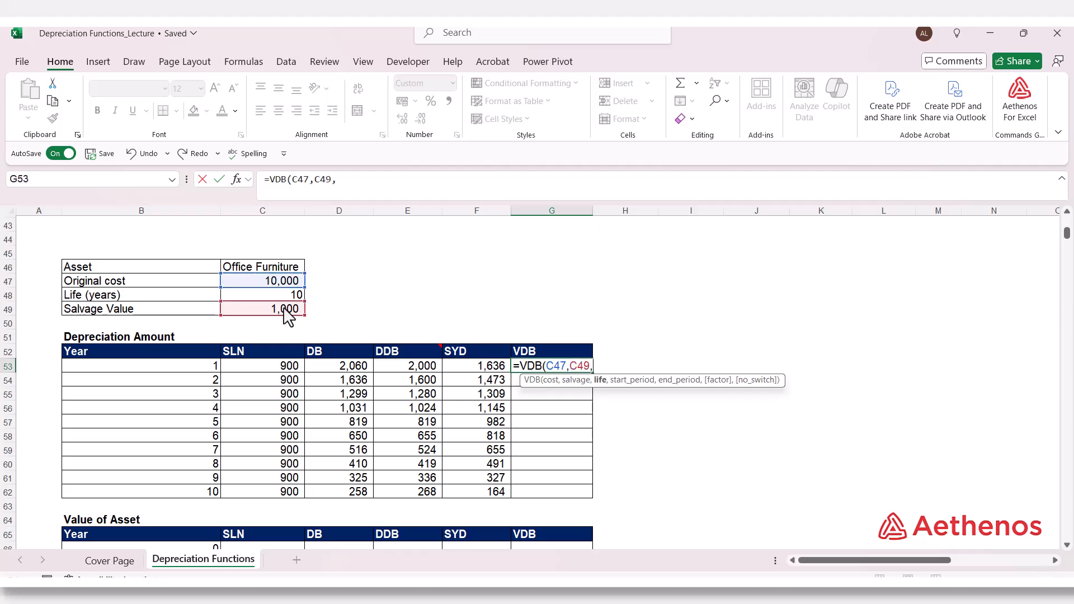
click(287, 298)
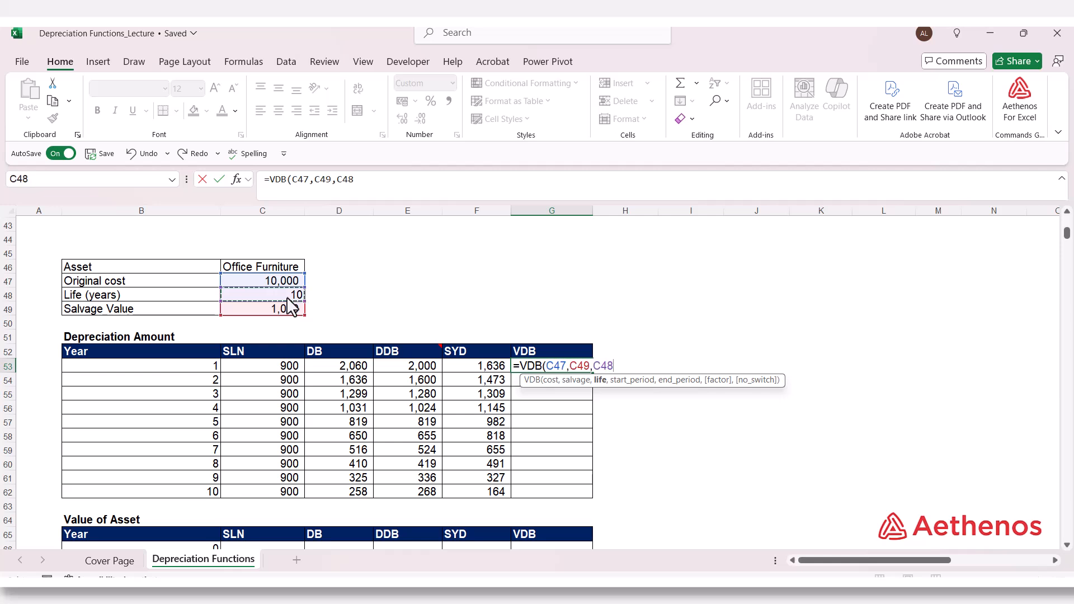
text(,)
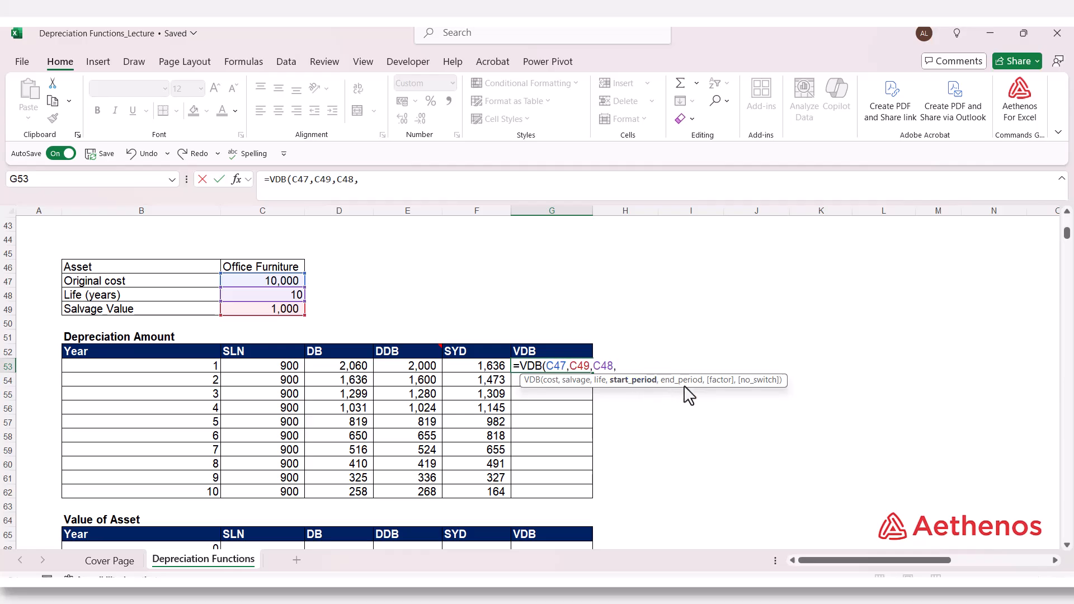
Step: Complete the VDB formula in G53 with B53-1 as the start period and B53 as the end period
click(199, 374)
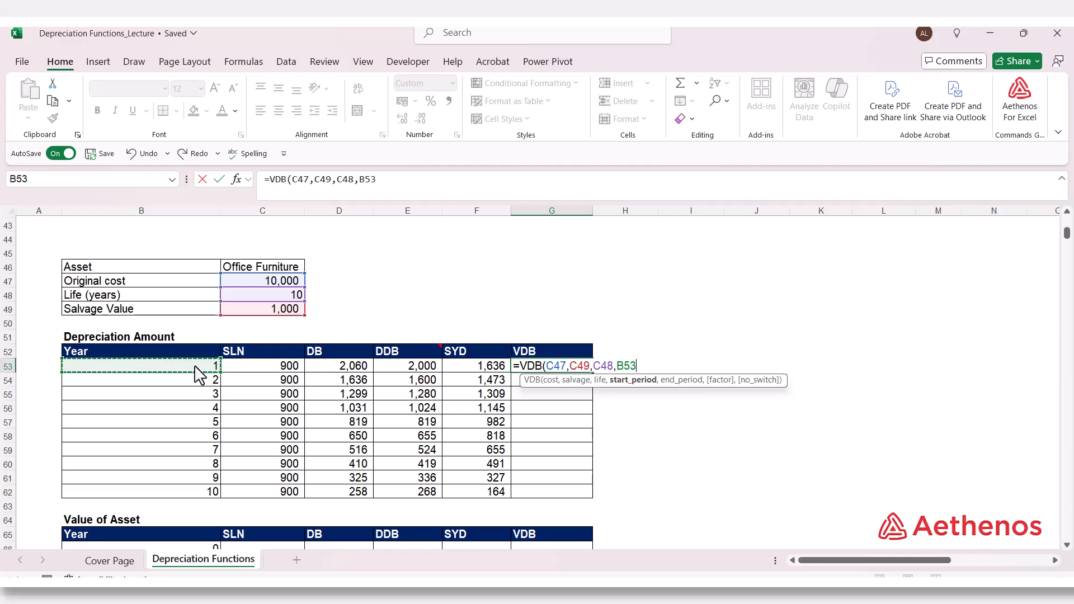
text(-)
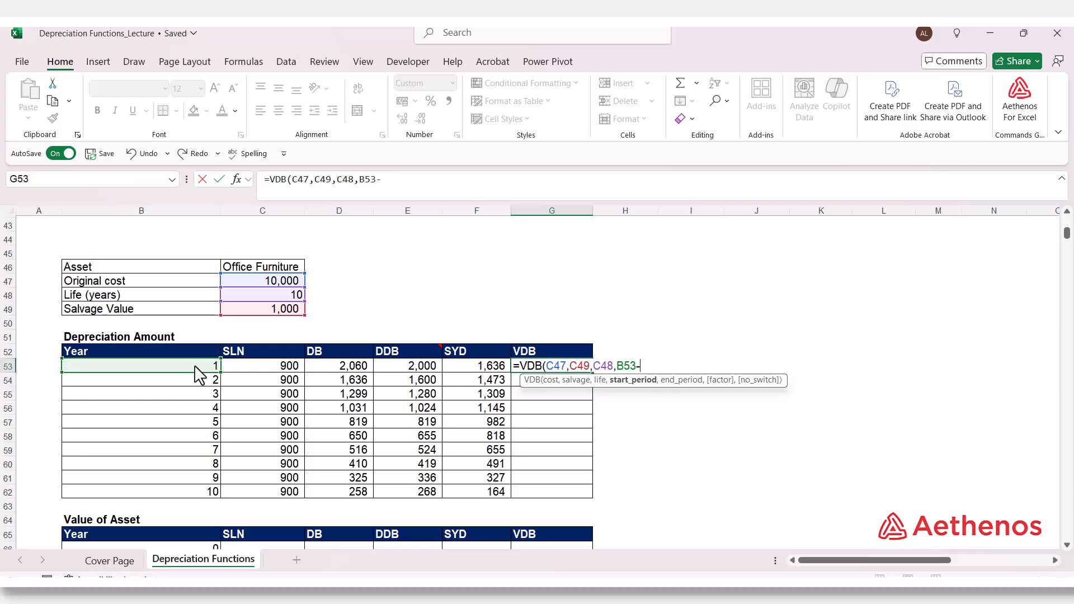
text(1,)
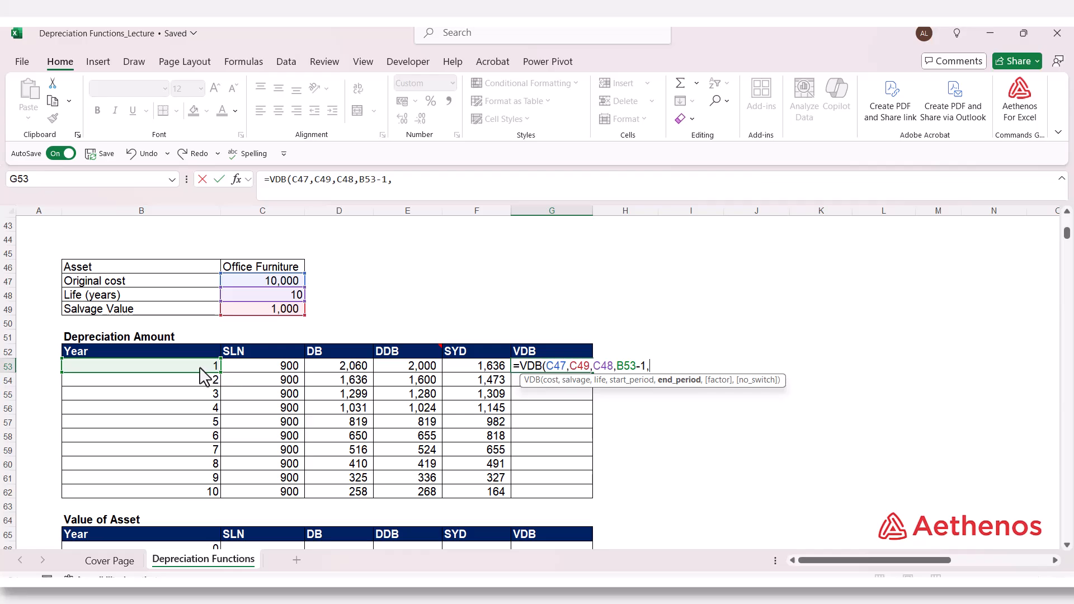
click(200, 368)
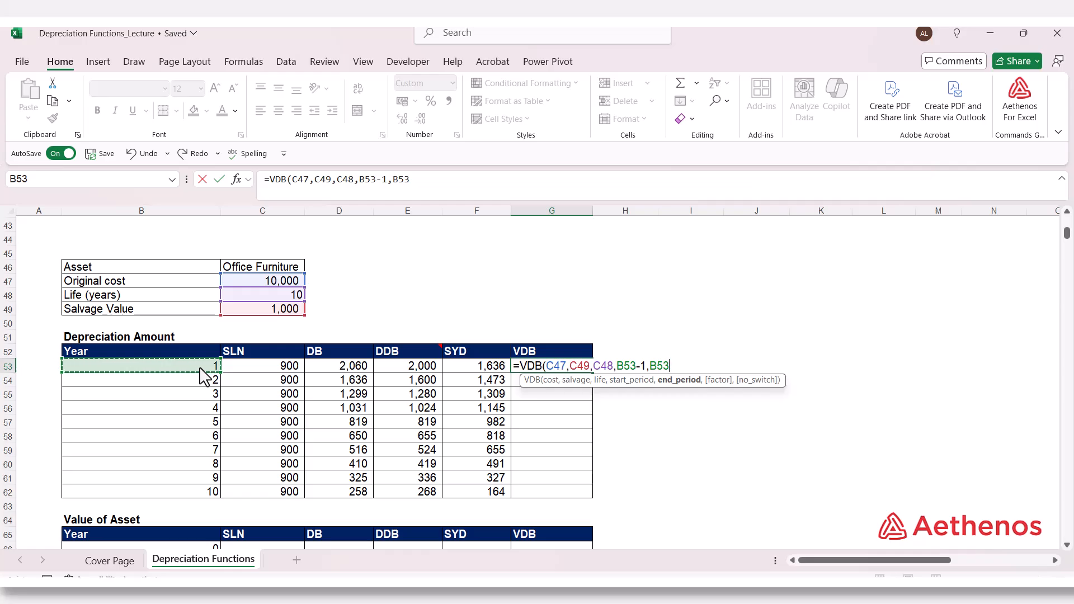
text())
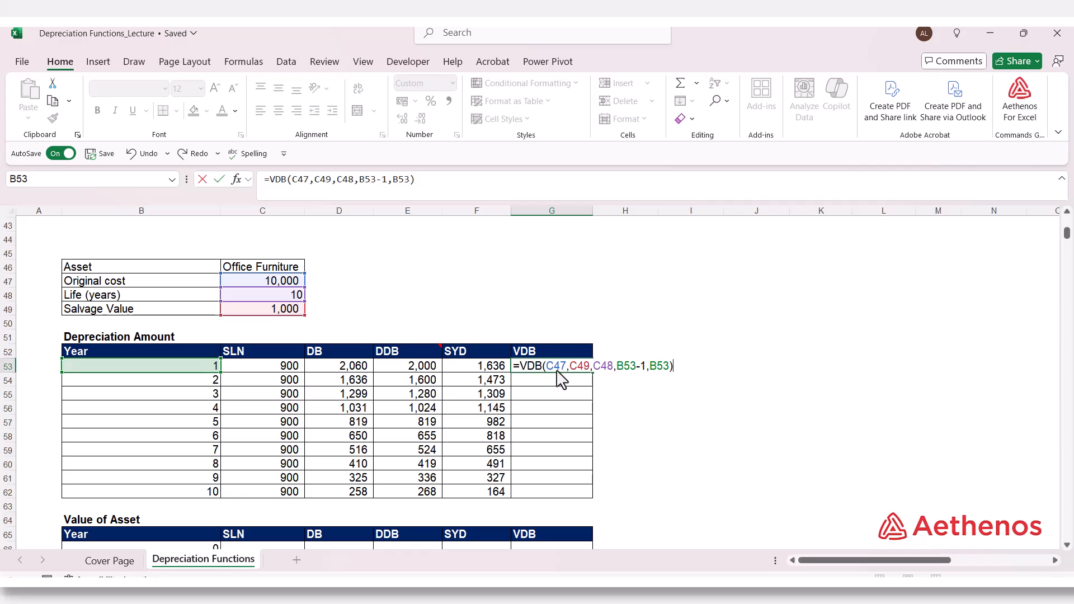
Step: Make the C47, C49 and C48 references in the VDB formula absolute and fill it down through year 10
drag(549, 367, 611, 370)
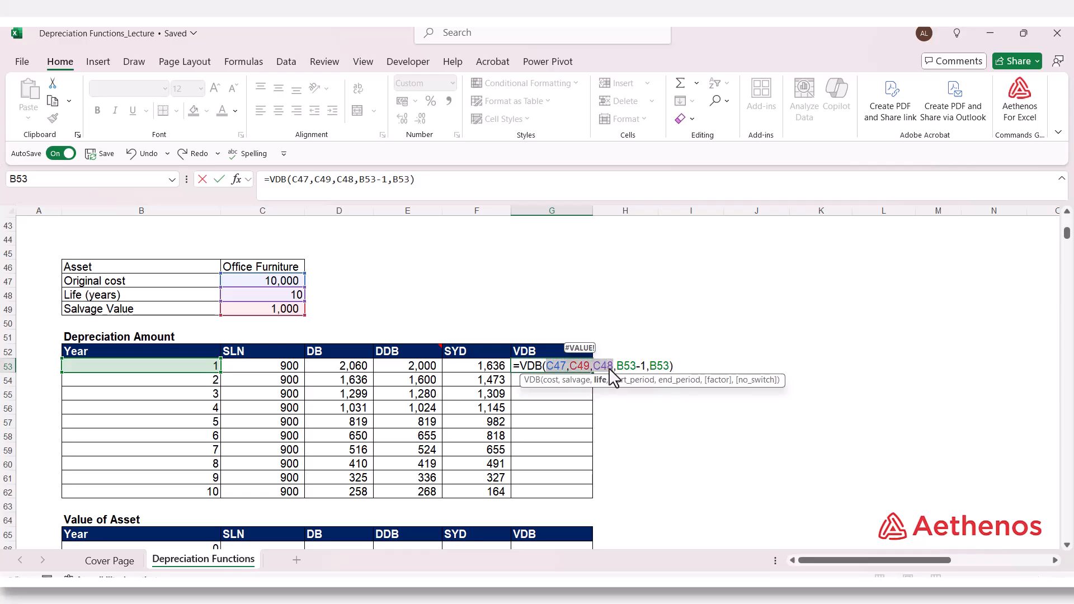
key(F4)
click(723, 368)
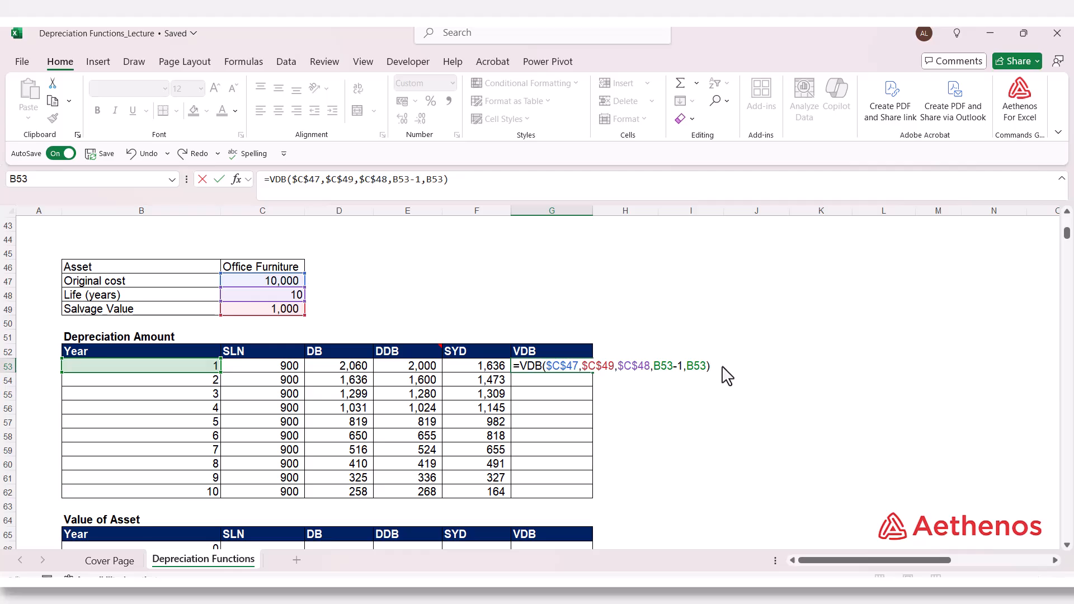
key(Return)
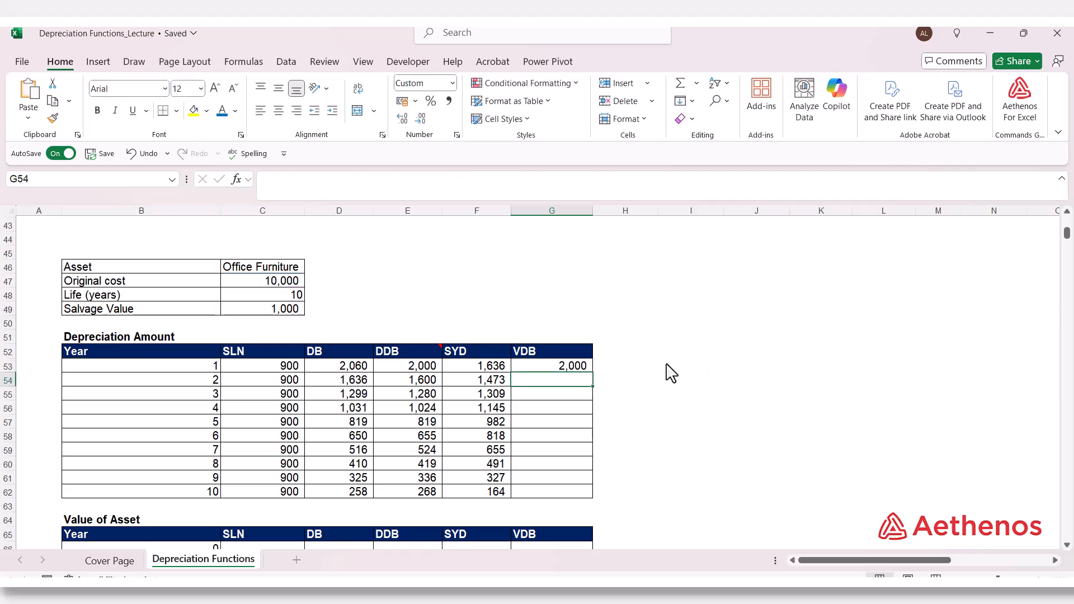
click(572, 367)
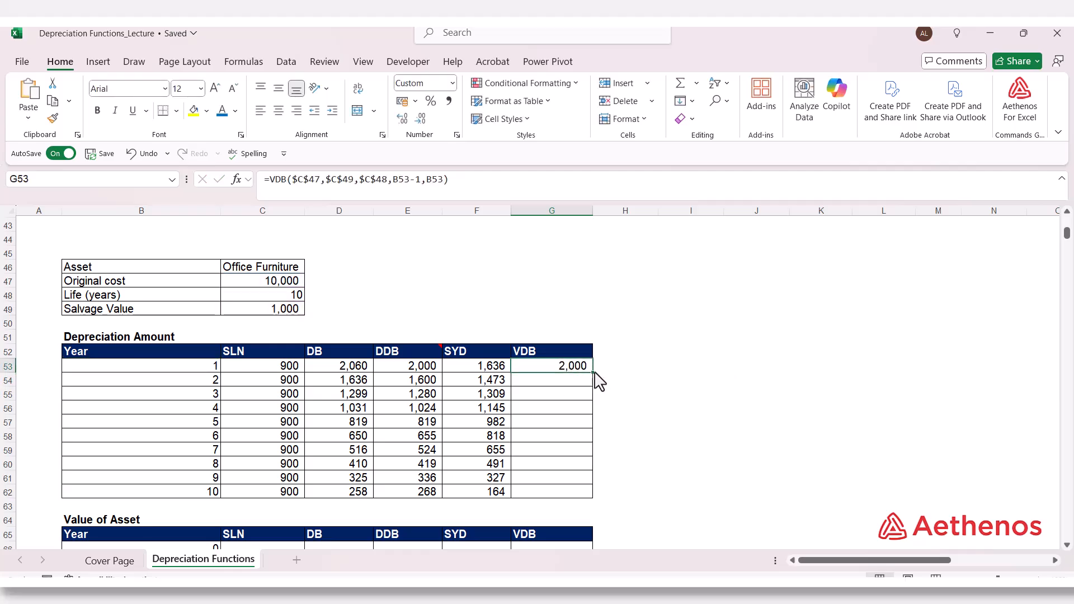
double_click(593, 372)
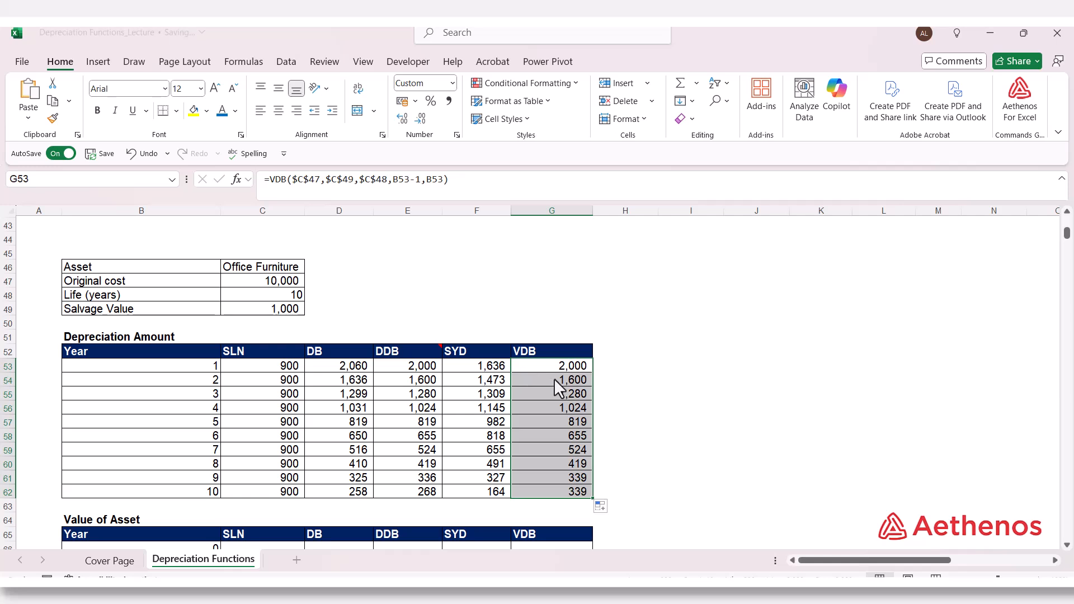
click(558, 435)
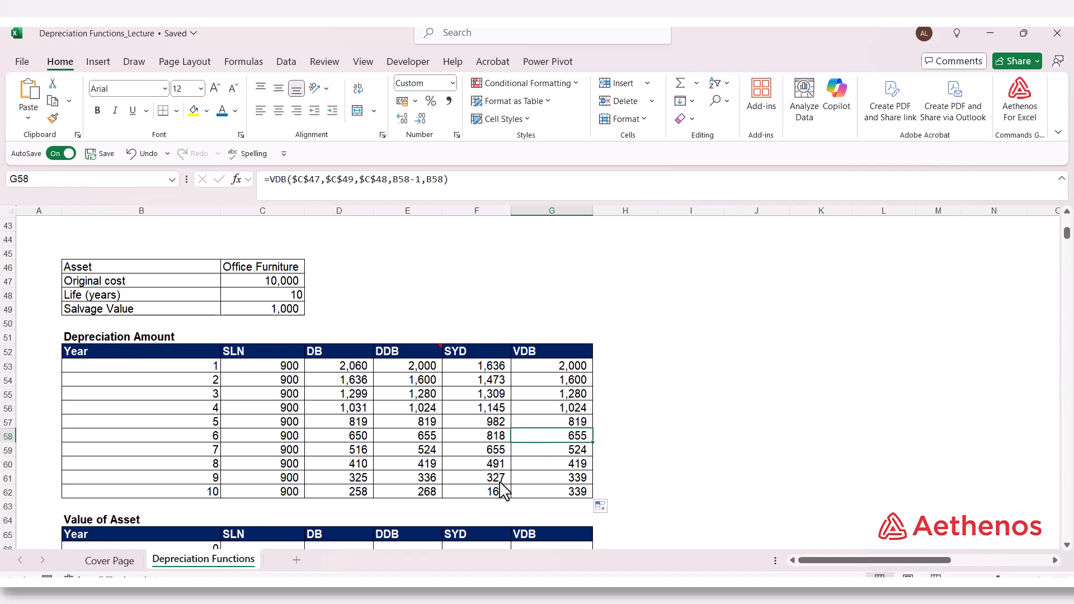
click(542, 494)
Step: Link the year 0 SLN cell C66 in the Value of Asset table to the original cost in C47
scroll(545, 501, down, 2)
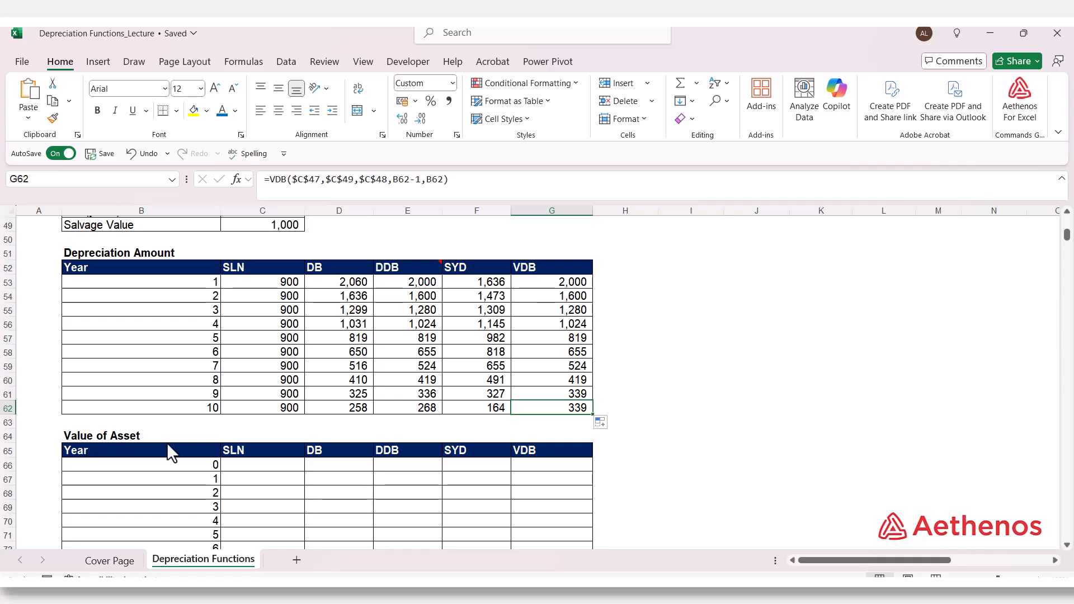
click(265, 466)
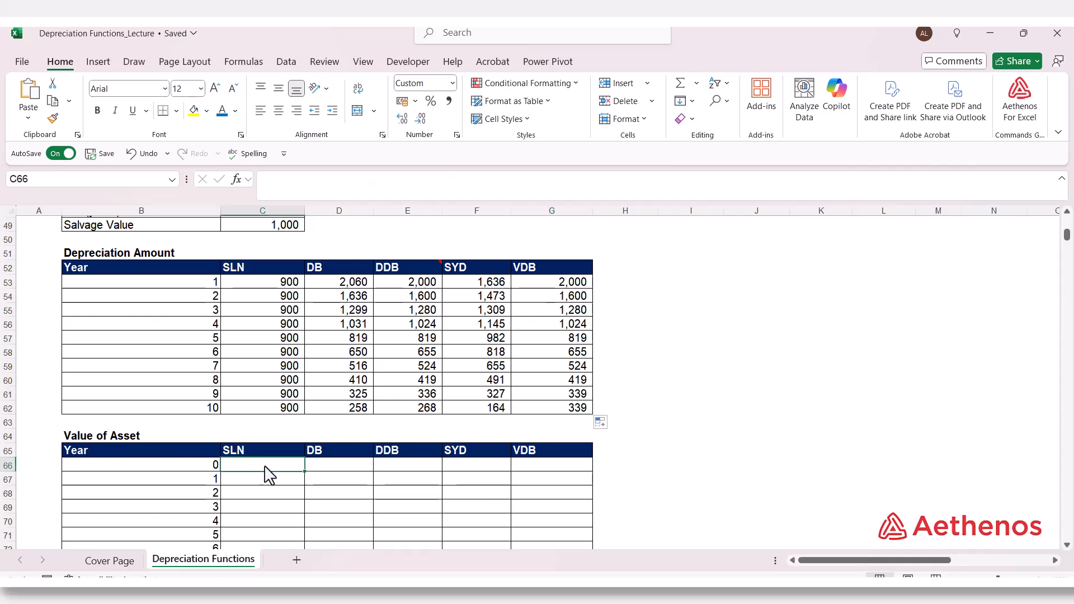
text(=)
scroll(269, 473, up, 5)
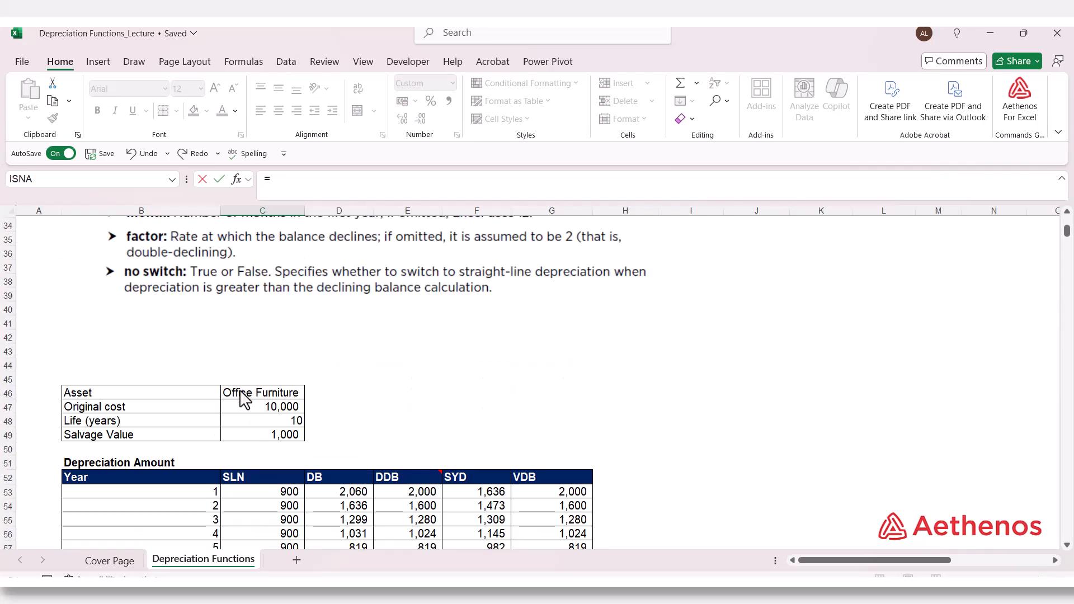
click(253, 412)
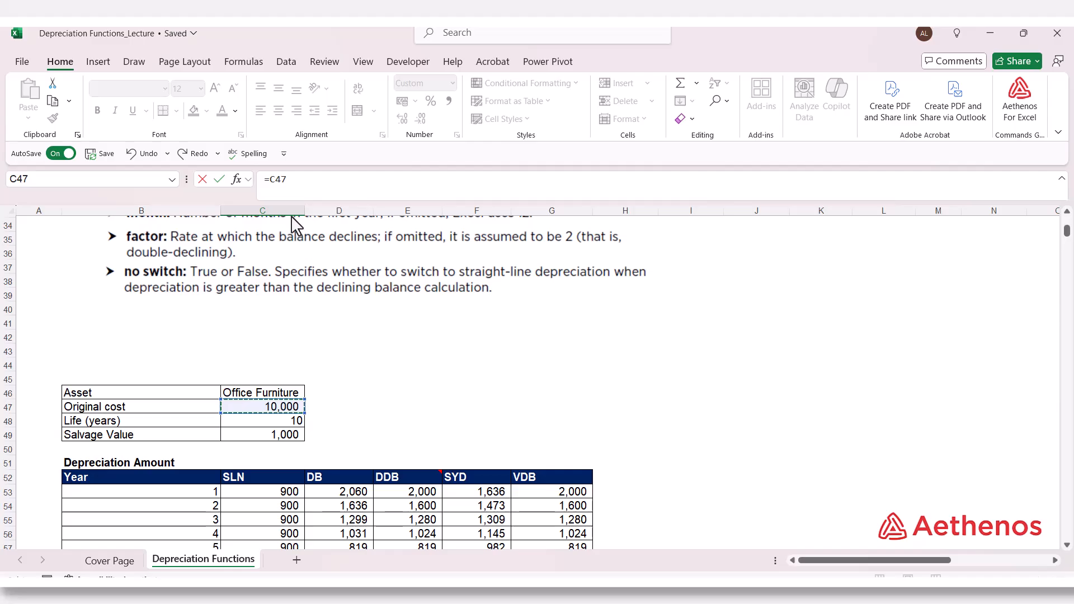
key(Return)
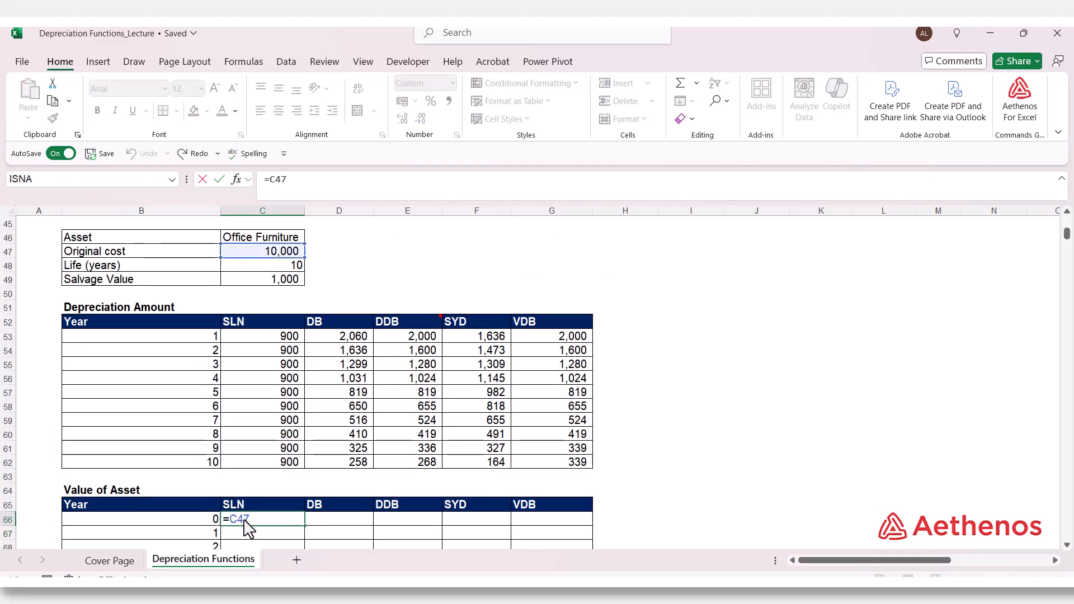
Step: Make the C47 reference in C66 absolute and fill the year 0 value across to the VDB column
drag(231, 518, 255, 521)
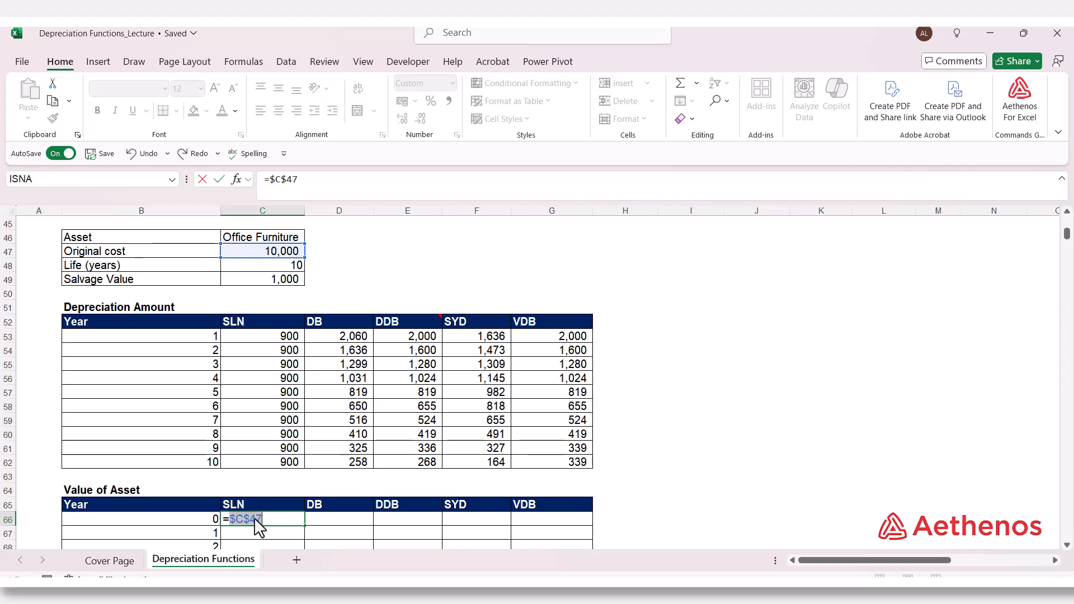
key(ctrl+Return)
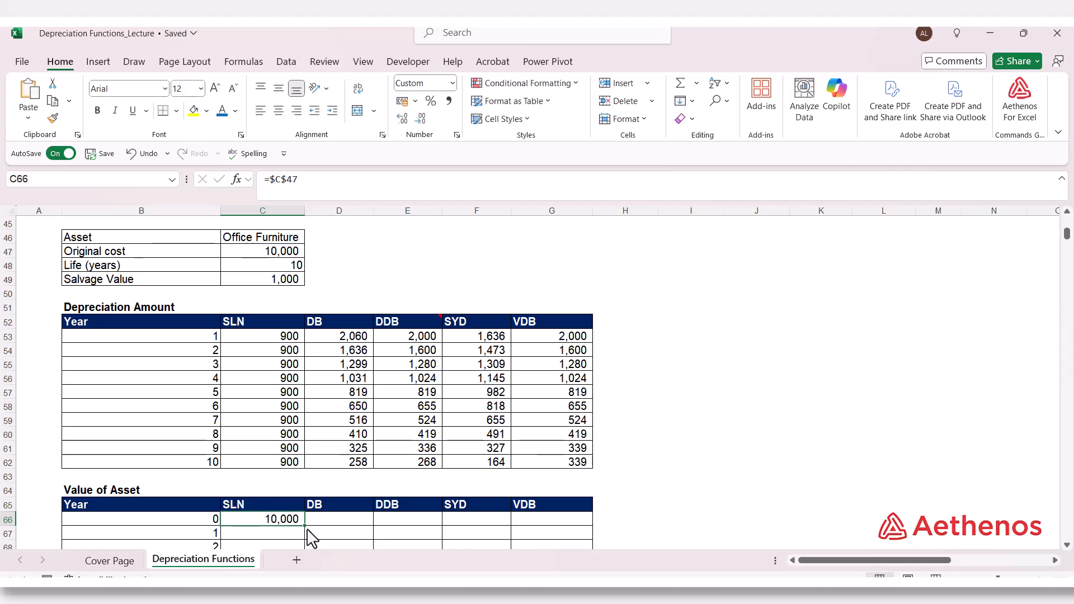
drag(305, 526, 568, 534)
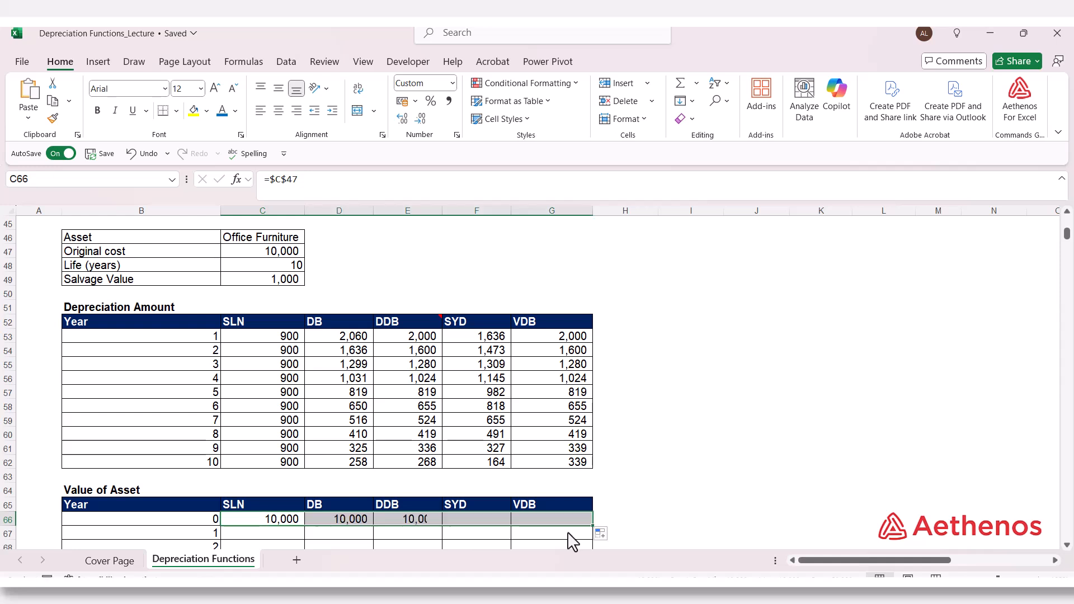
Step: Calculate the year 1 SLN asset value in C67 as =C66-C53 and fill it across to the VDB column
scroll(304, 540, down, 1)
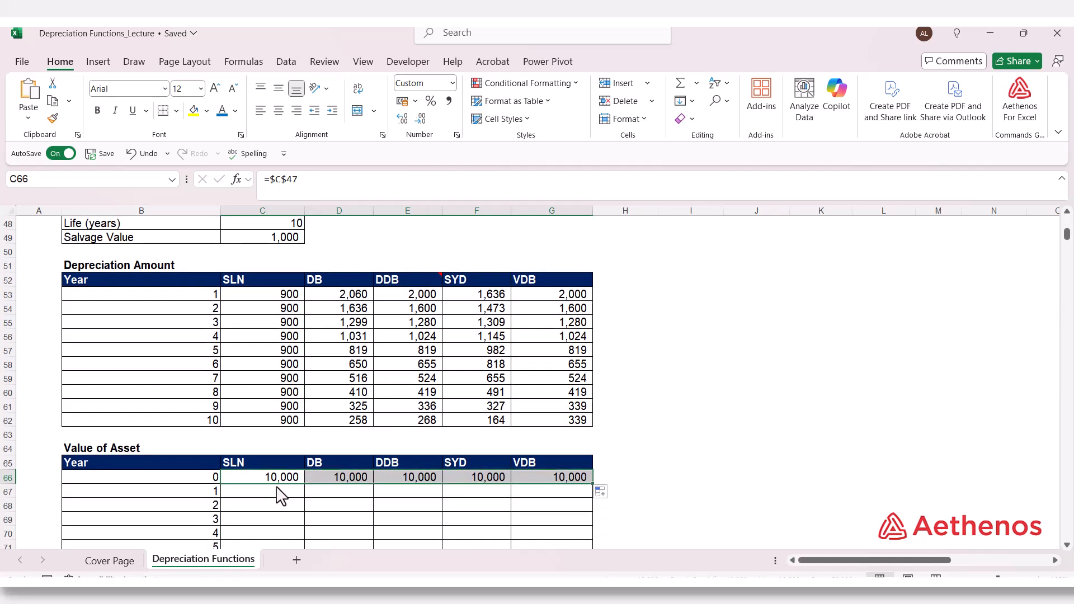
click(277, 491)
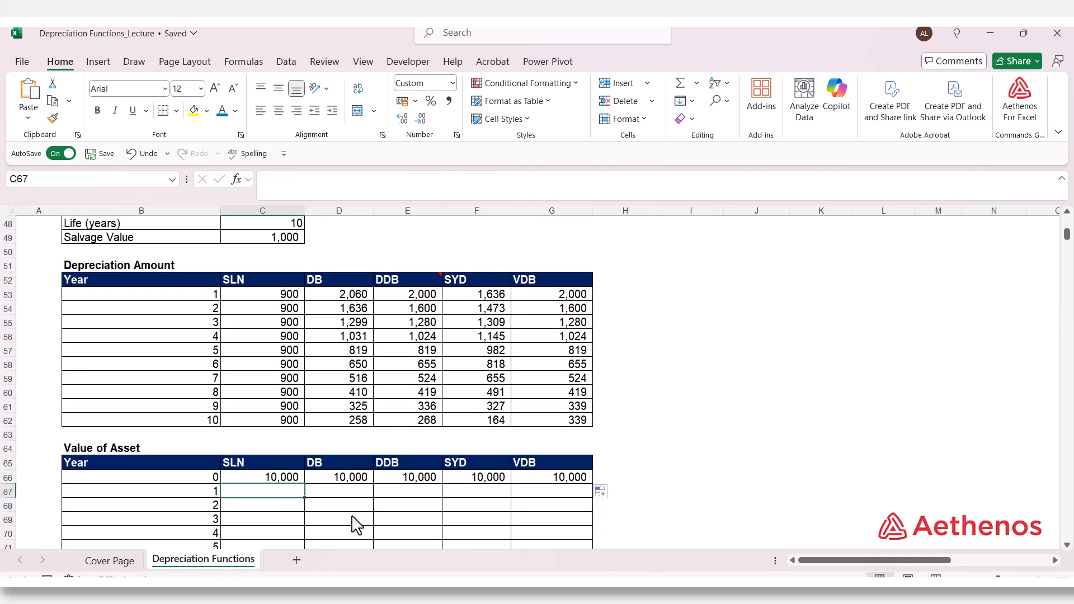
text(=)
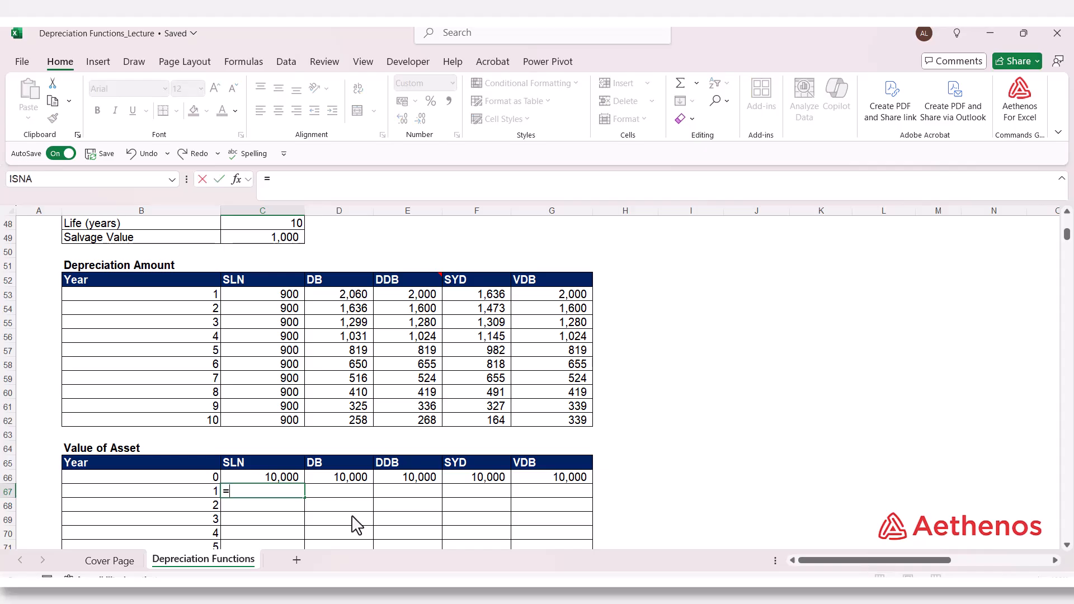
click(287, 478)
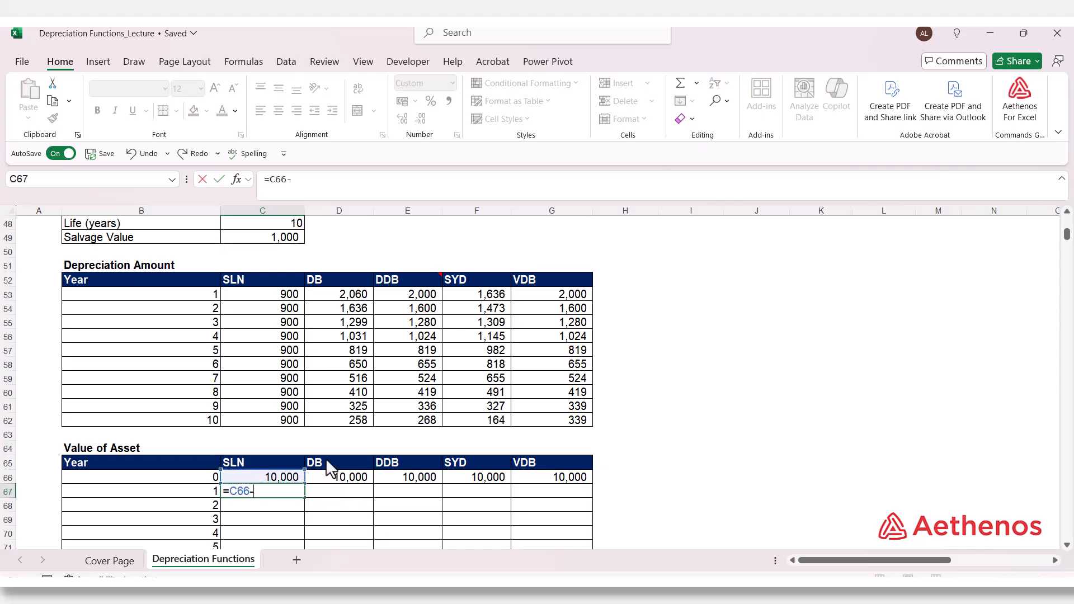
click(266, 299)
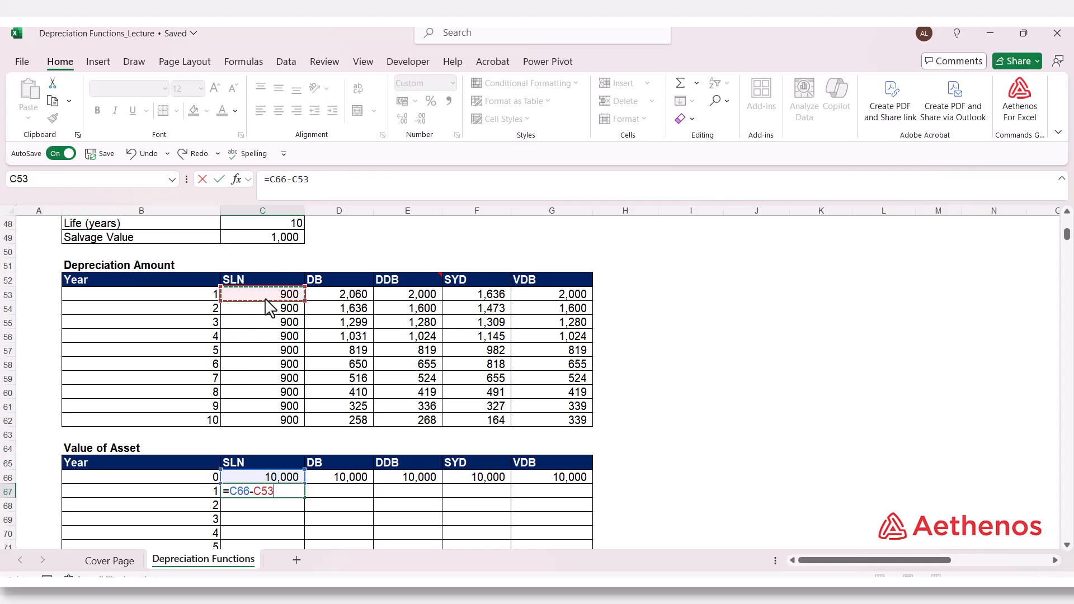
key(Return)
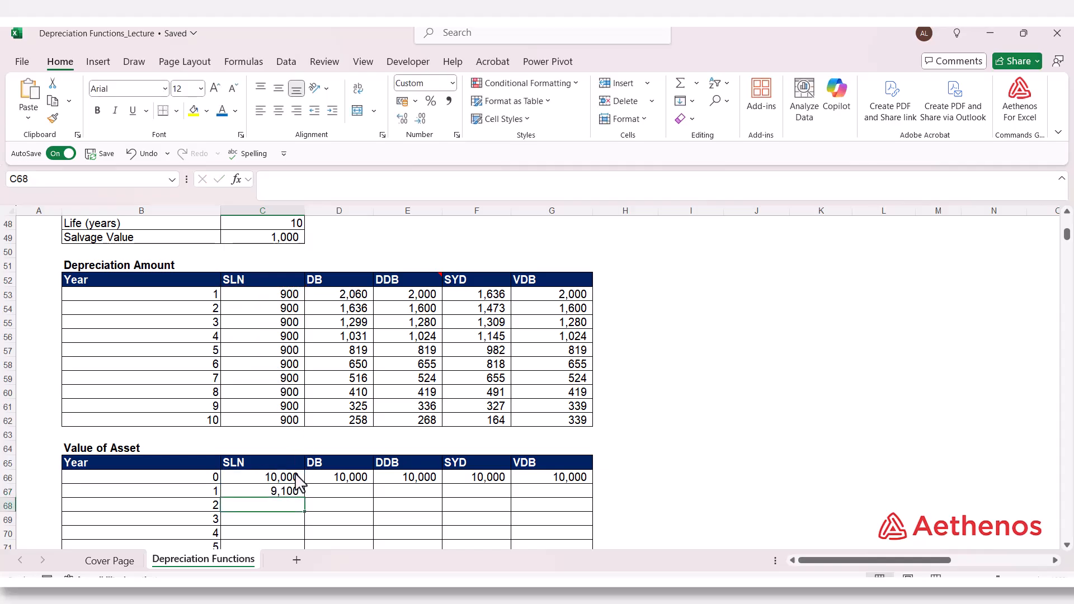
click(287, 492)
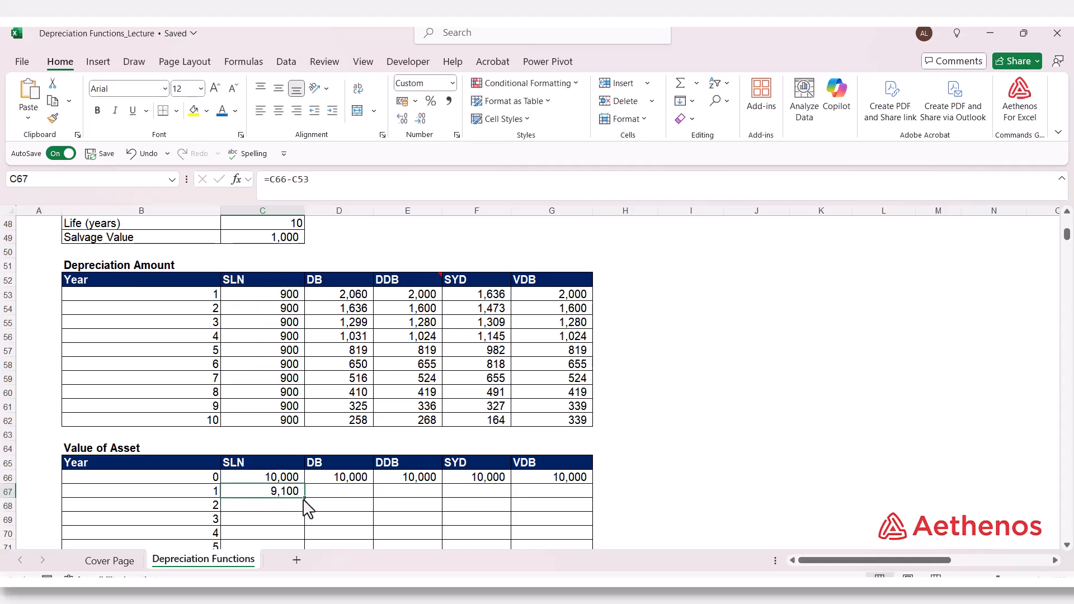
drag(304, 498, 568, 519)
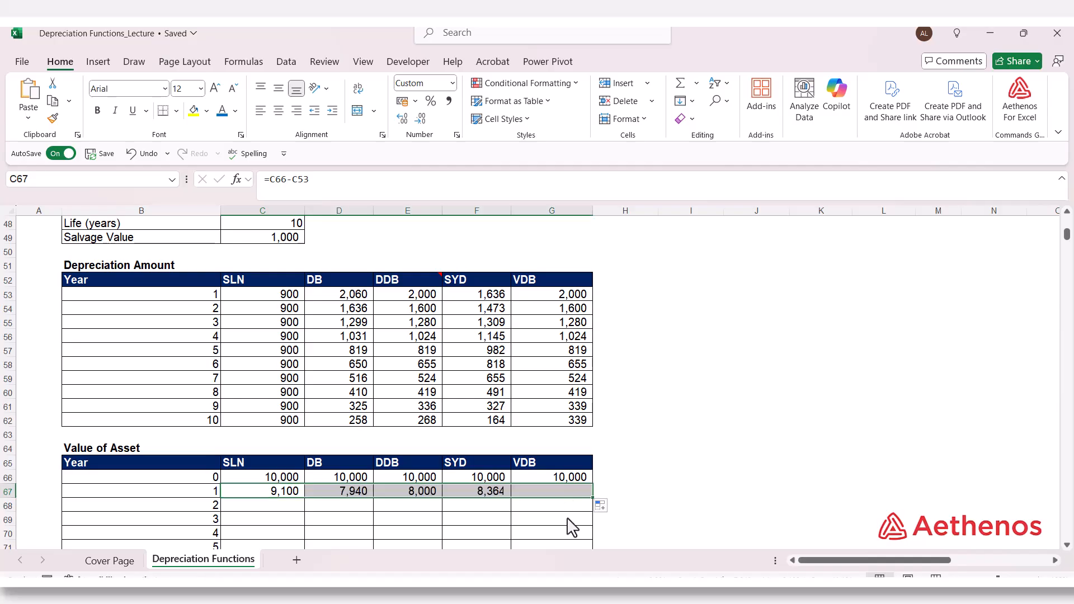
Step: Fill the year 1 asset value formulas in C67:G67 down through year 10 in row 76
scroll(572, 529, down, 4)
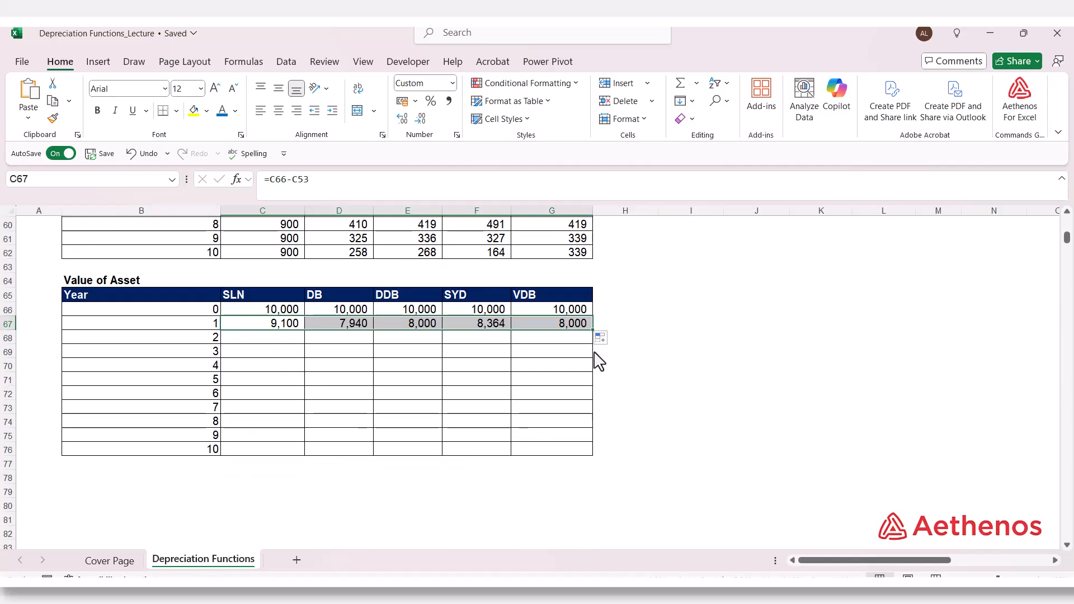
drag(594, 331, 591, 460)
click(821, 281)
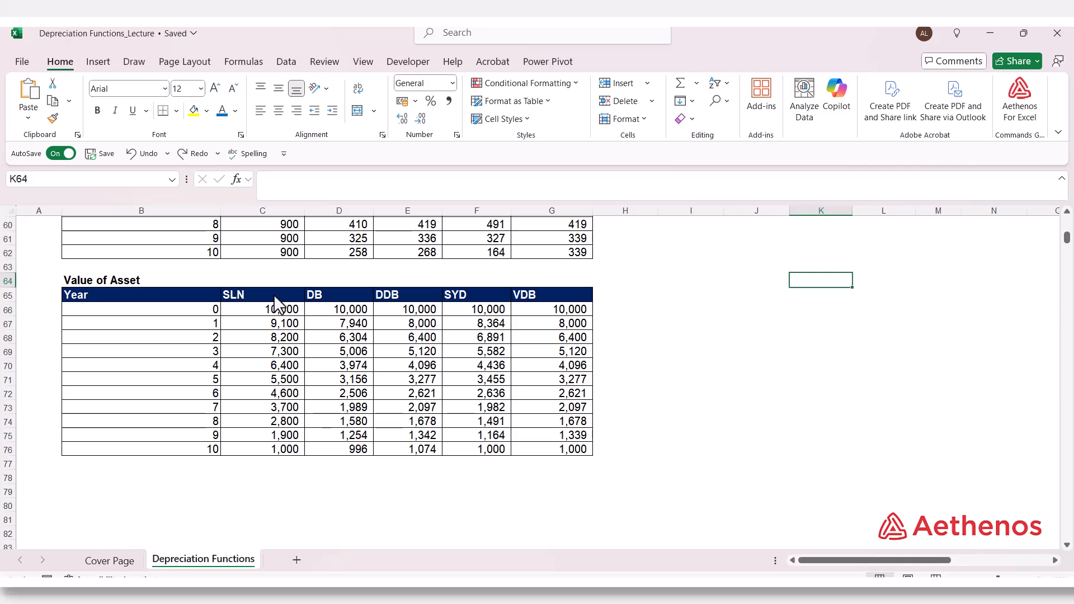
Step: Insert a basic 2-D line chart from the Value of Asset data in C65:G76, including the method headings
drag(274, 296, 540, 446)
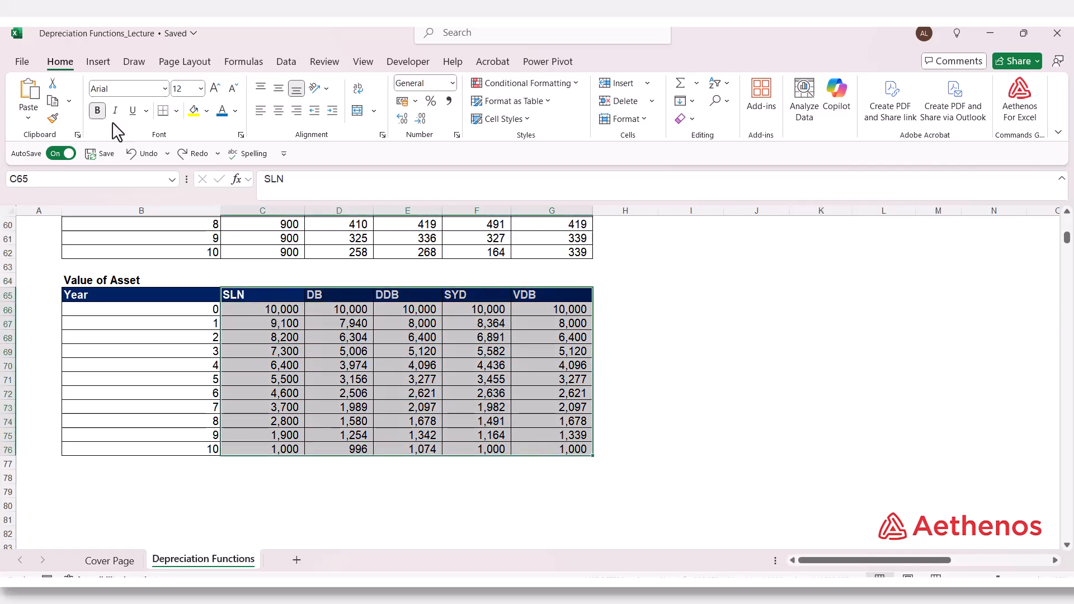
click(111, 66)
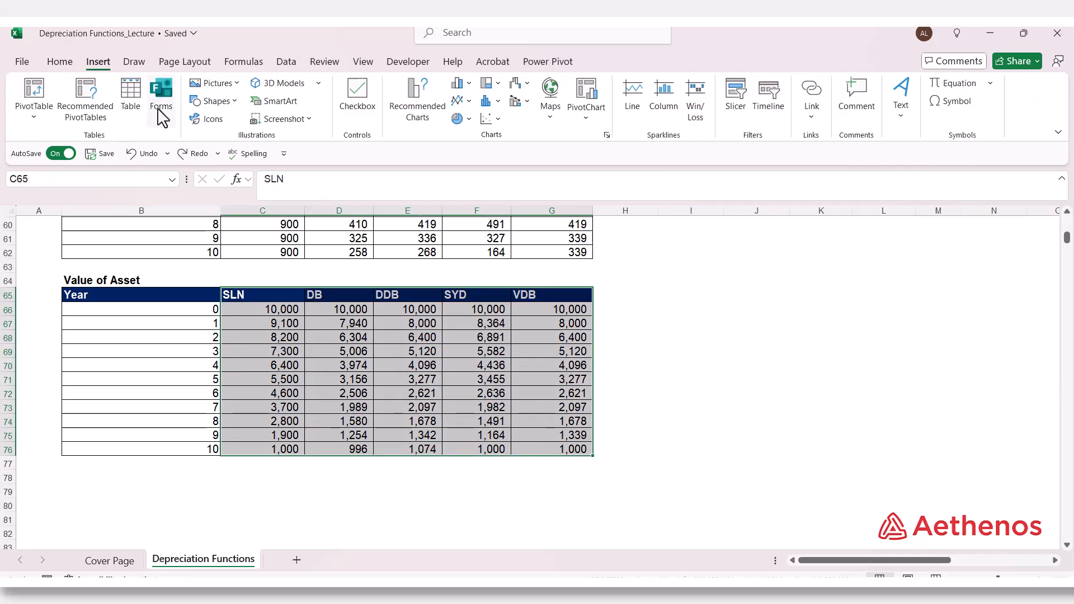
click(460, 100)
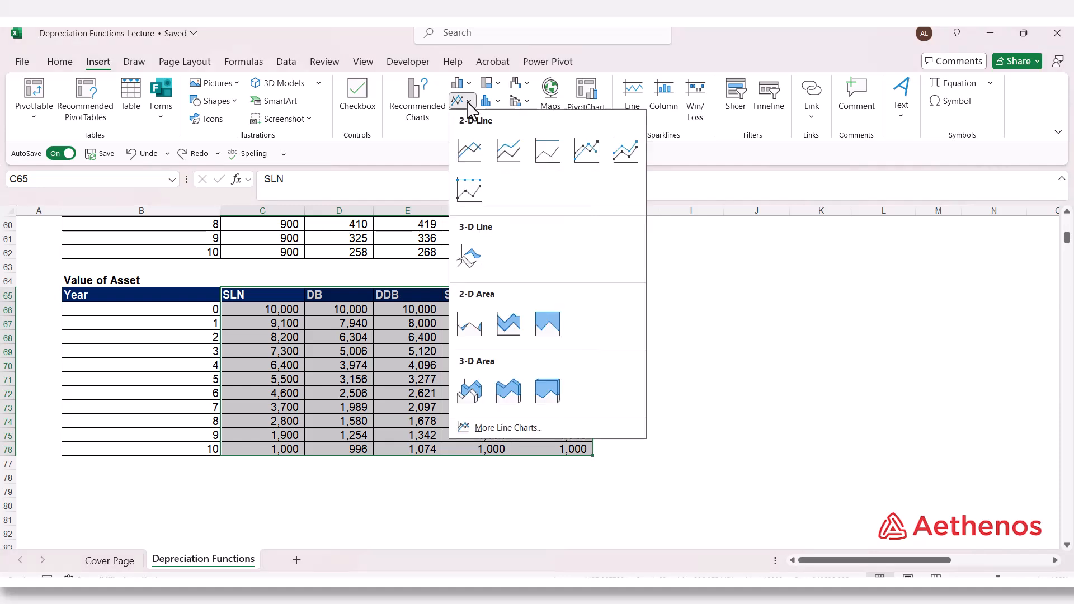
click(470, 160)
Step: Move the line chart beside the Value of Asset table and enlarge it to span about columns G to N
drag(580, 302, 888, 293)
scroll(774, 308, up, 1)
drag(667, 467, 513, 561)
Step: Examine the straight-line SLN series against the accelerated-method curves in the chart, including VDB, and deselect the chart
click(813, 417)
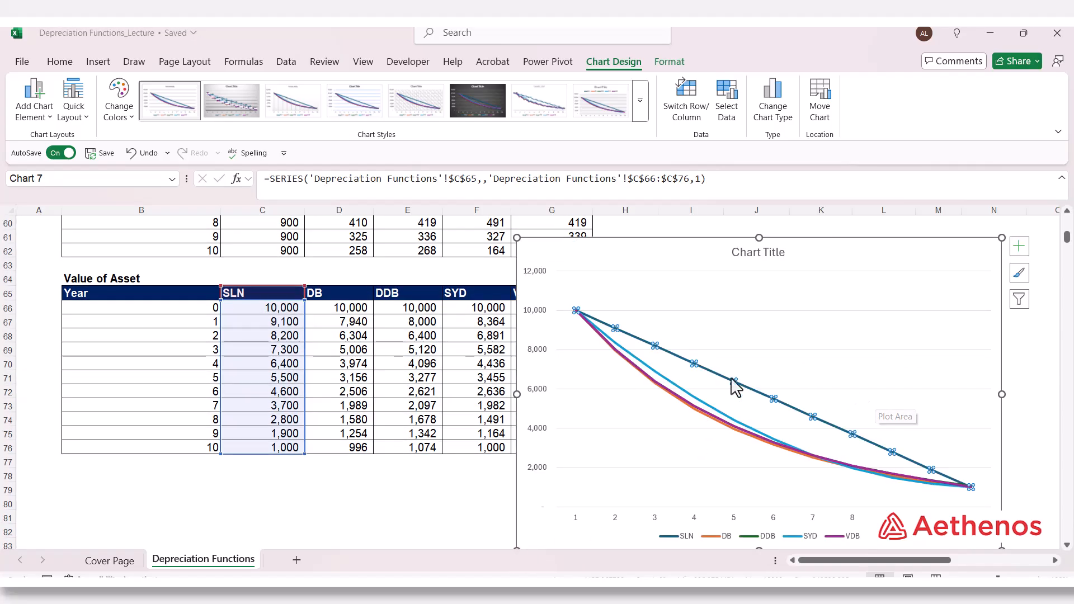
click(835, 420)
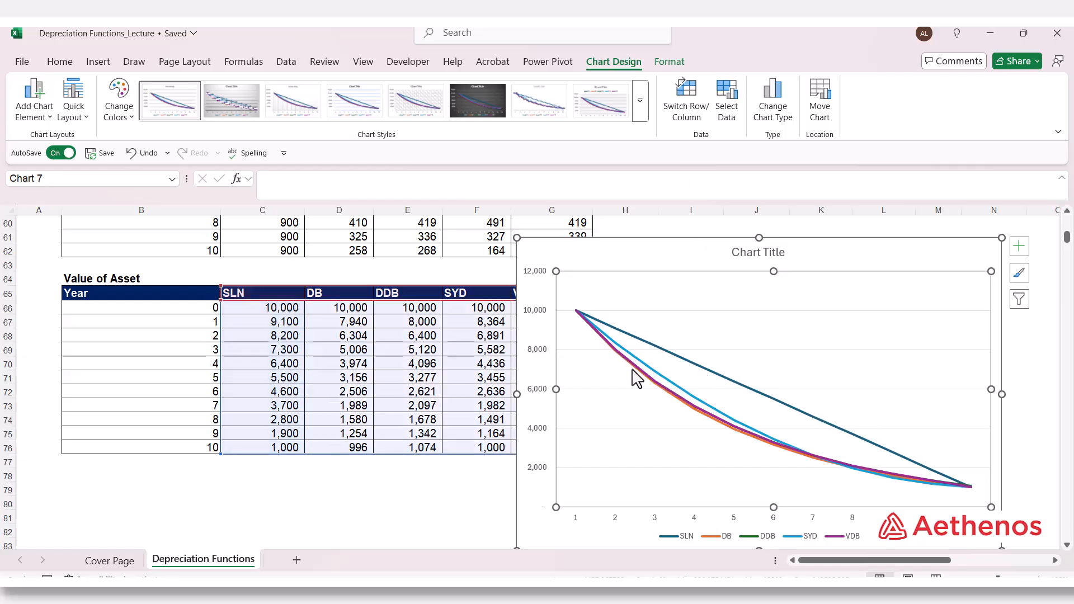
click(666, 390)
click(675, 385)
click(666, 390)
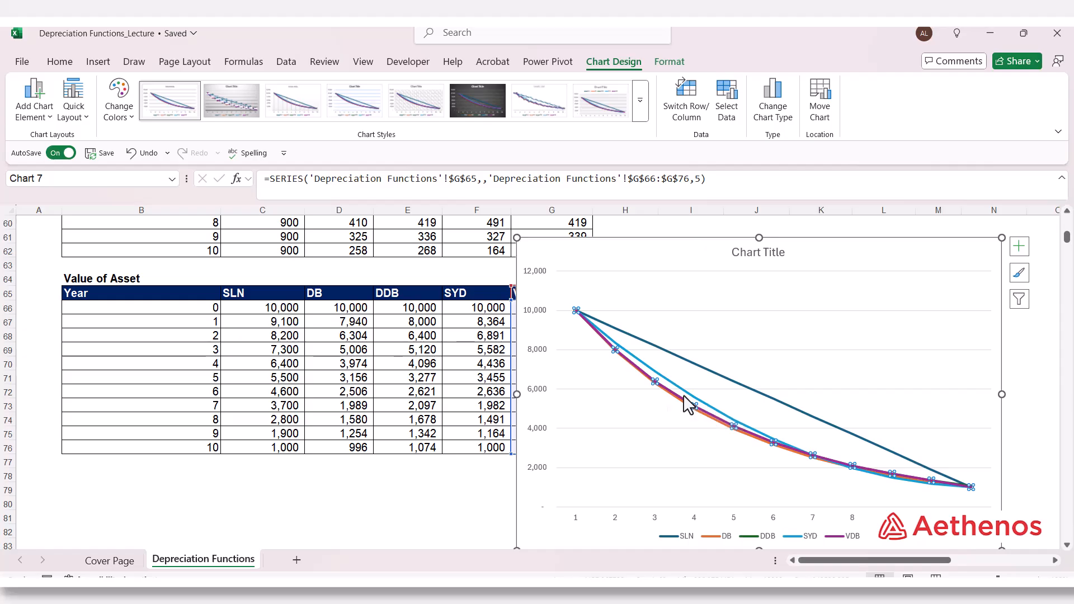
click(684, 404)
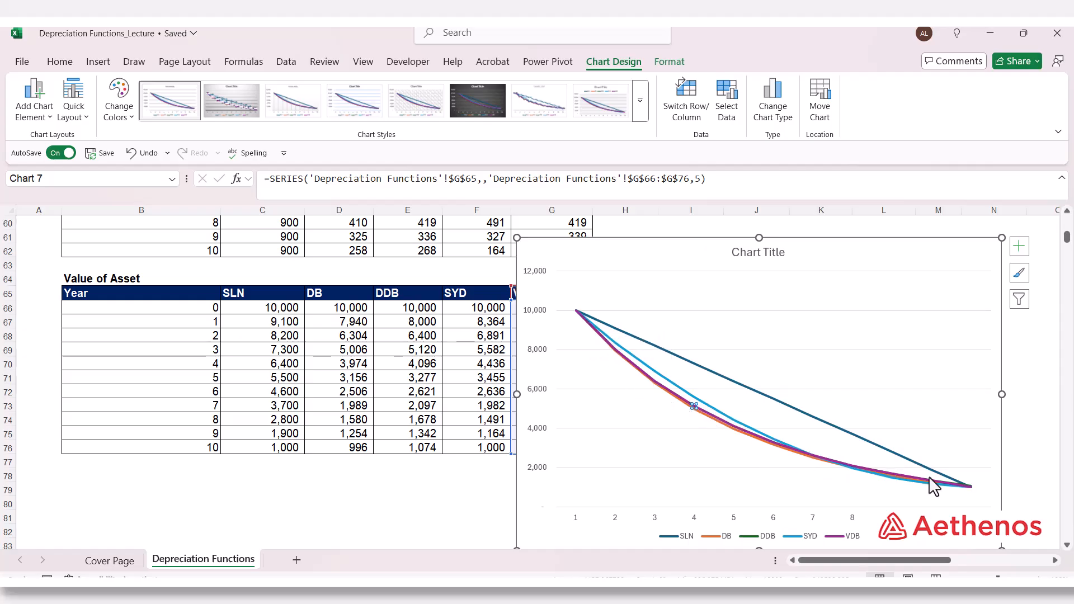
mouse_move(920, 491)
click(429, 518)
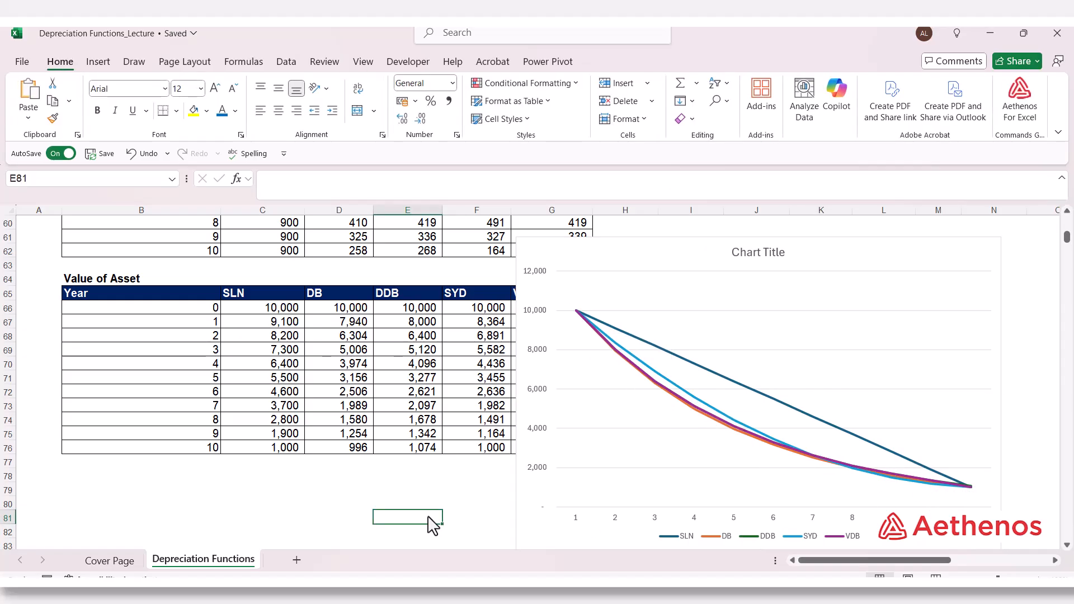